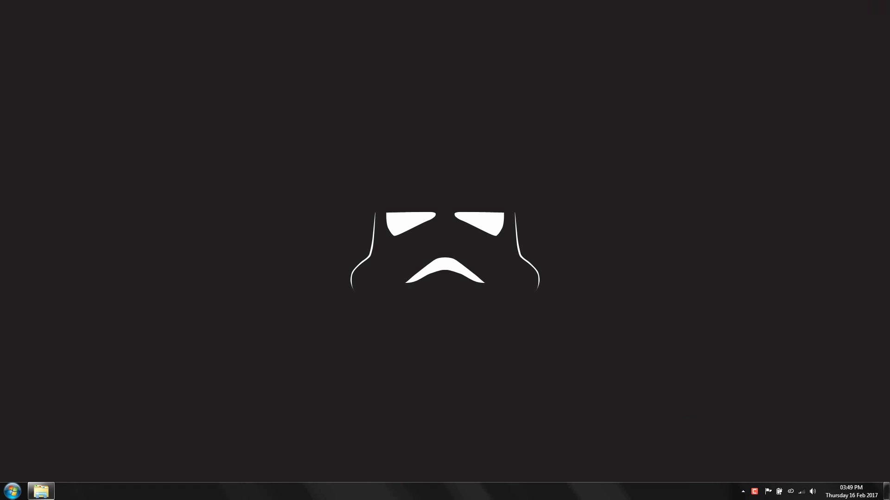
Preview the finished double-exposure image in Photo Viewer from File Explorer, then minimize the window.
{"action": "left_click", "coordinate": [40, 491]}
{"action": "double_click", "coordinate": [301, 142]}
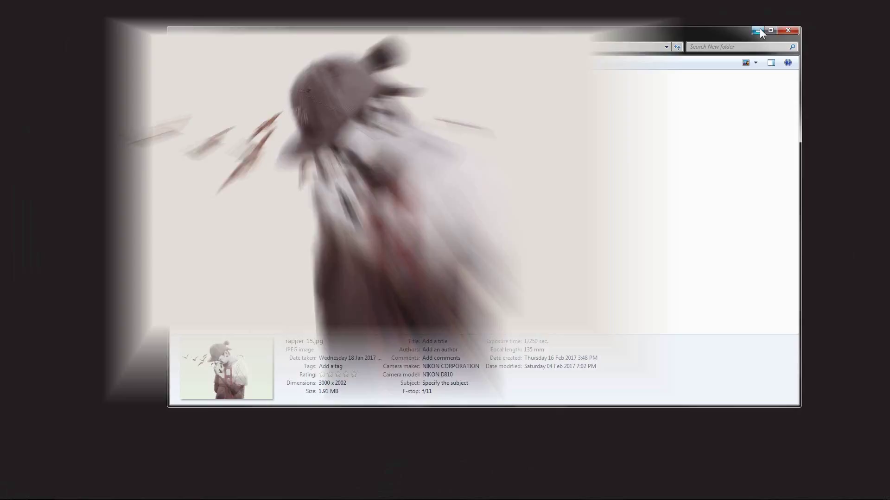
{"action": "left_click", "coordinate": [760, 29]}
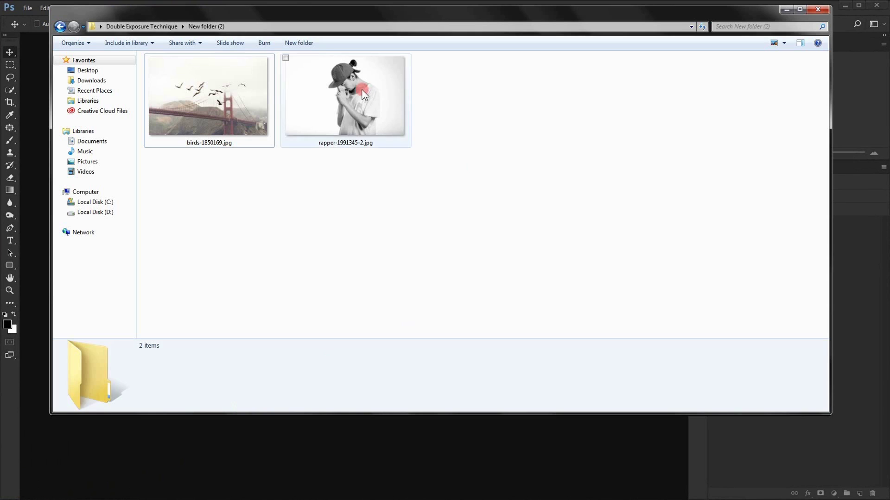
Open rapper-1991345-2.jpg and add a Levels adjustment layer with the midtones at 0.40.
{"action": "left_click_drag", "start_coordinate": [362, 89], "coordinate": [441, 431]}
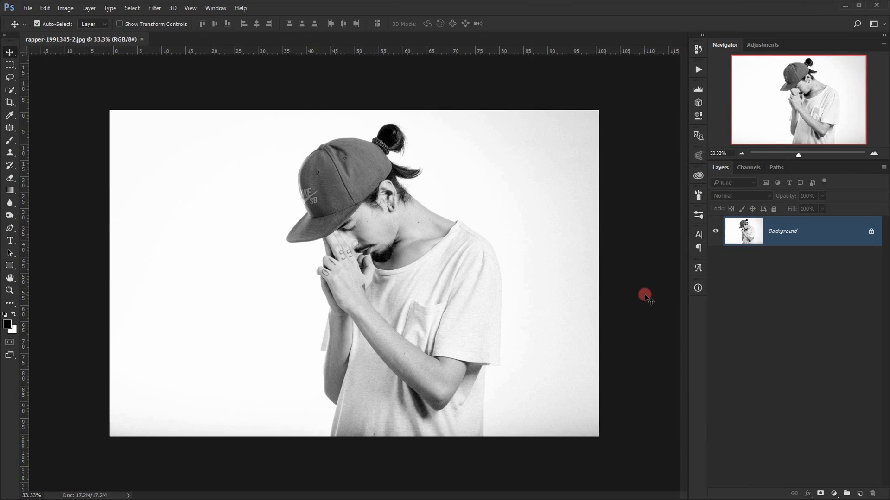
{"action": "scroll", "coordinate": [644, 295], "scroll_direction": "up", "scroll_amount": 2}
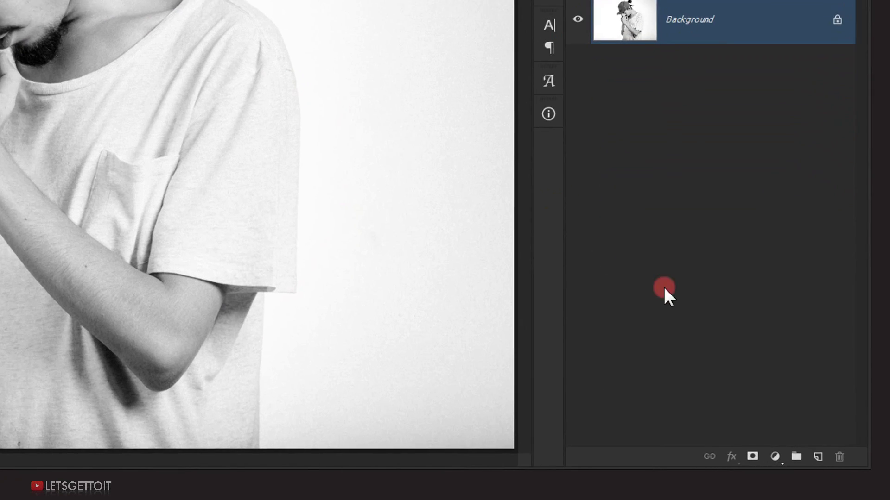
{"action": "left_click", "coordinate": [774, 457]}
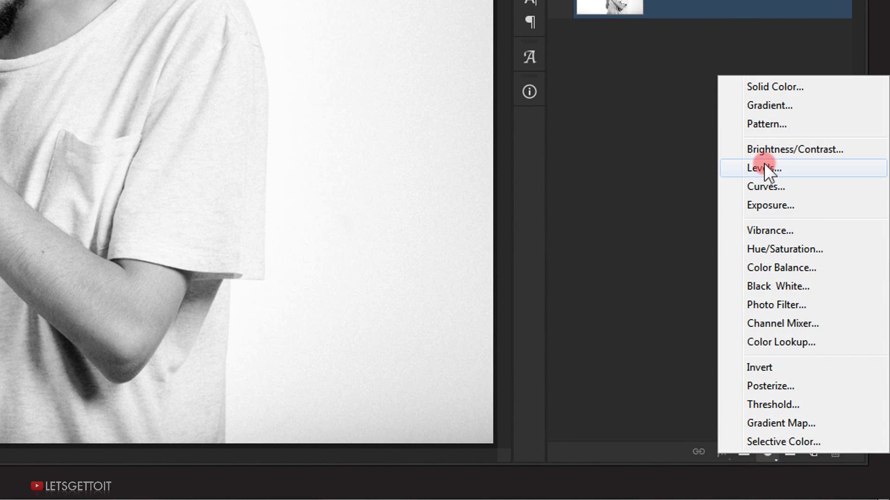
{"action": "left_click", "coordinate": [842, 169]}
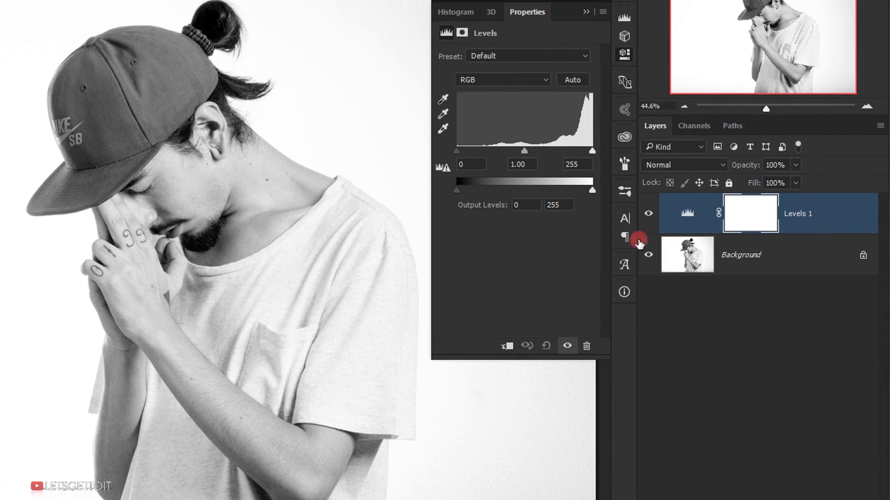
{"action": "left_click_drag", "start_coordinate": [523, 152], "coordinate": [558, 150]}
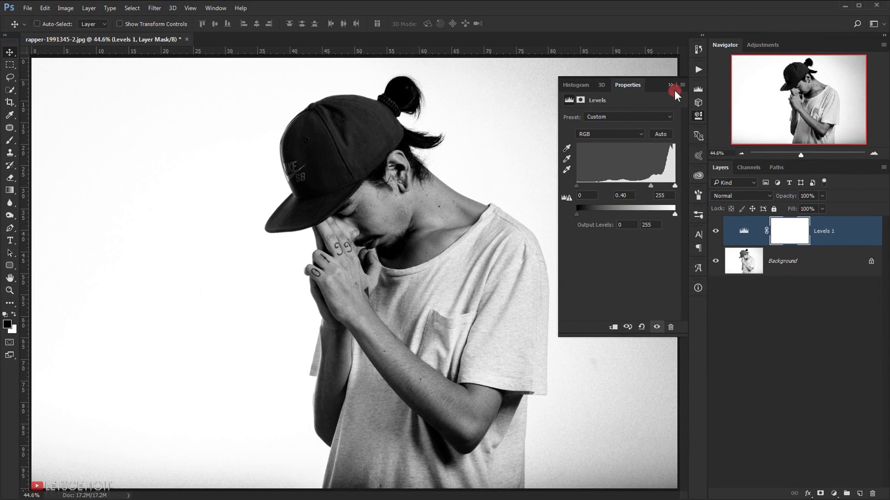
{"action": "left_click", "coordinate": [586, 12]}
{"action": "left_click", "coordinate": [771, 223]}
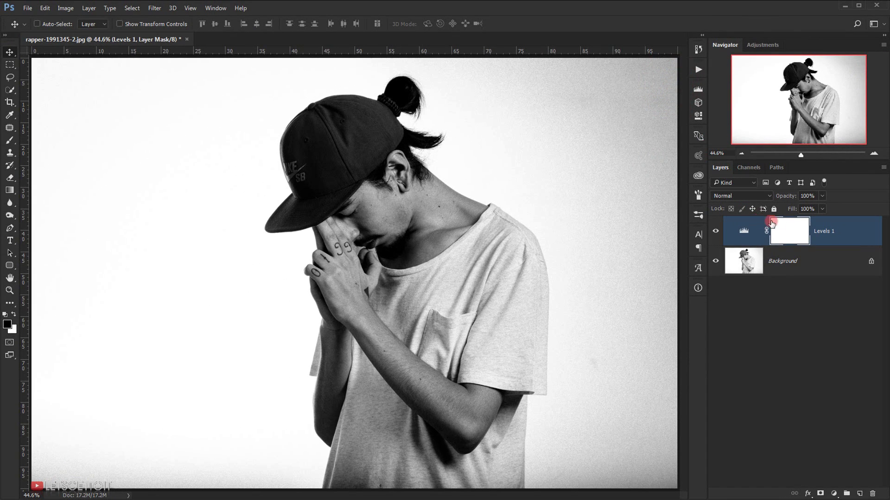
{"action": "left_click", "coordinate": [745, 231]}
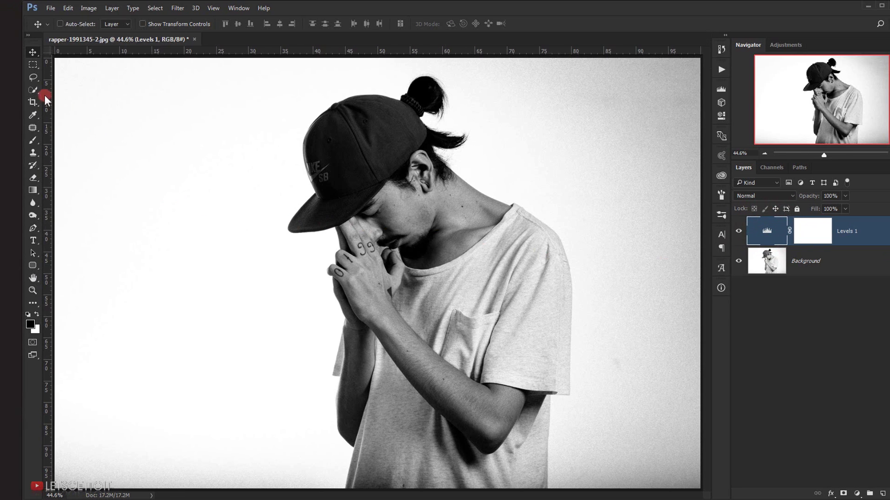
Select the man with the Quick Selection Tool and delete the Levels 1 layer.
{"action": "right_click", "coordinate": [13, 90]}
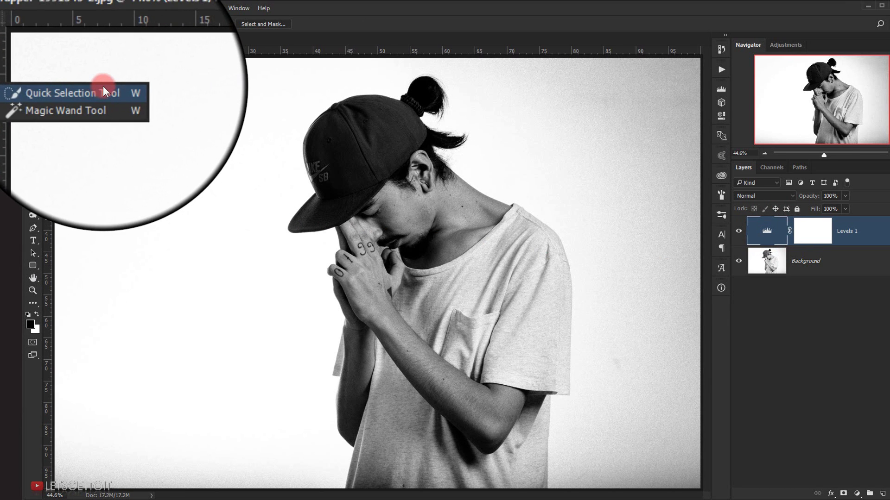
{"action": "left_click", "coordinate": [102, 88]}
{"action": "mouse_move", "coordinate": [368, 168]}
{"action": "left_mouse_down"}
{"action": "mouse_move", "coordinate": [425, 238]}
{"action": "mouse_move", "coordinate": [482, 349]}
{"action": "mouse_move", "coordinate": [471, 465]}
{"action": "mouse_move", "coordinate": [388, 444]}
{"action": "left_mouse_up"}
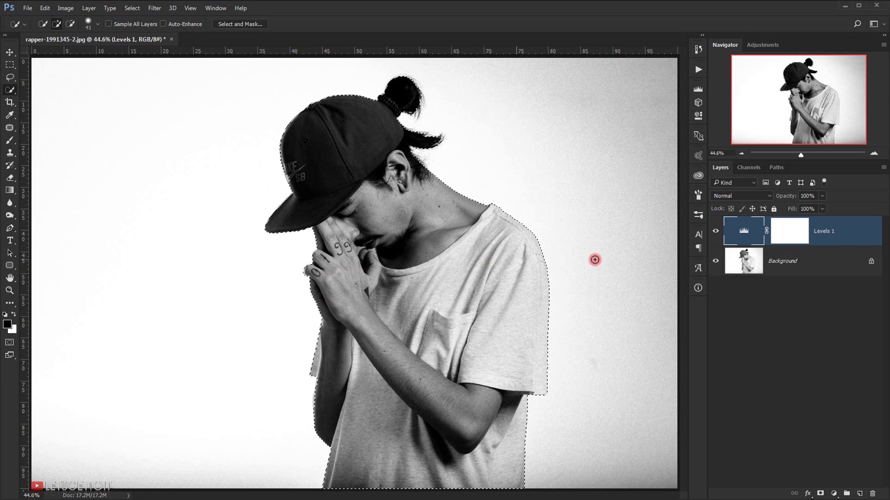
{"action": "left_click_drag", "start_coordinate": [837, 231], "coordinate": [873, 488]}
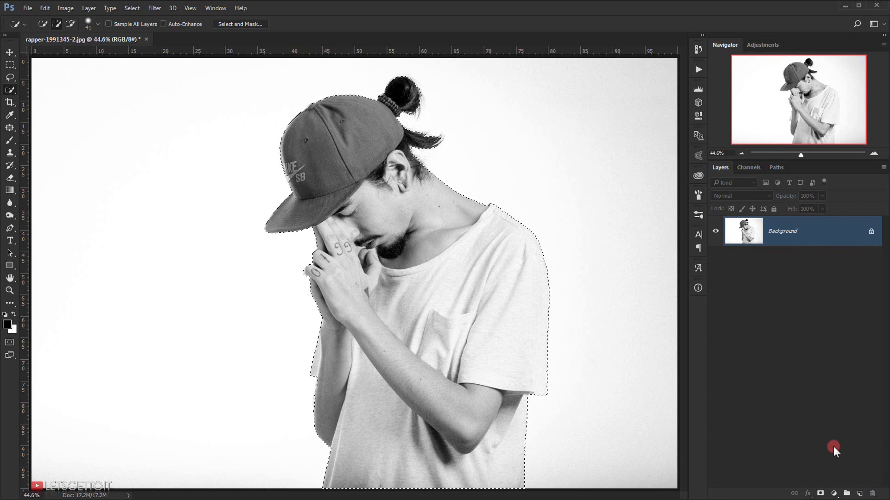
Refine the hair edges with the Refine Edge Brush in Select and Mask, outputting to Selection.
{"action": "left_click", "coordinate": [245, 23]}
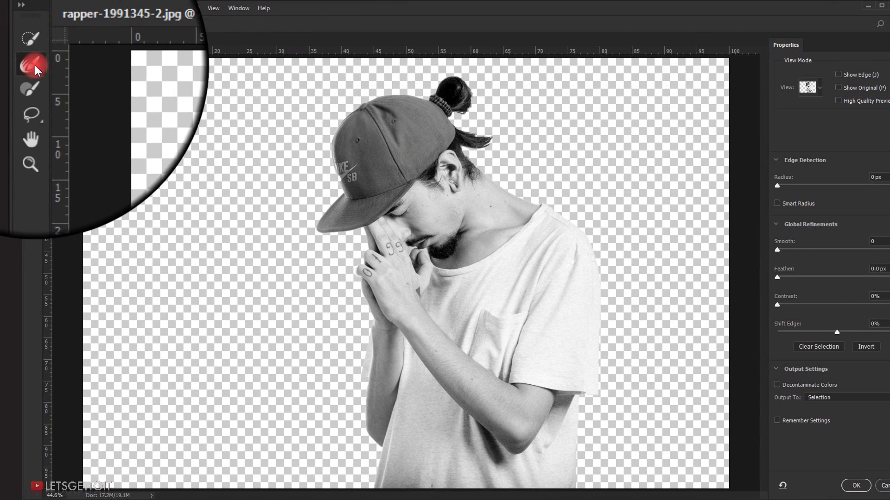
{"action": "left_click", "coordinate": [35, 65]}
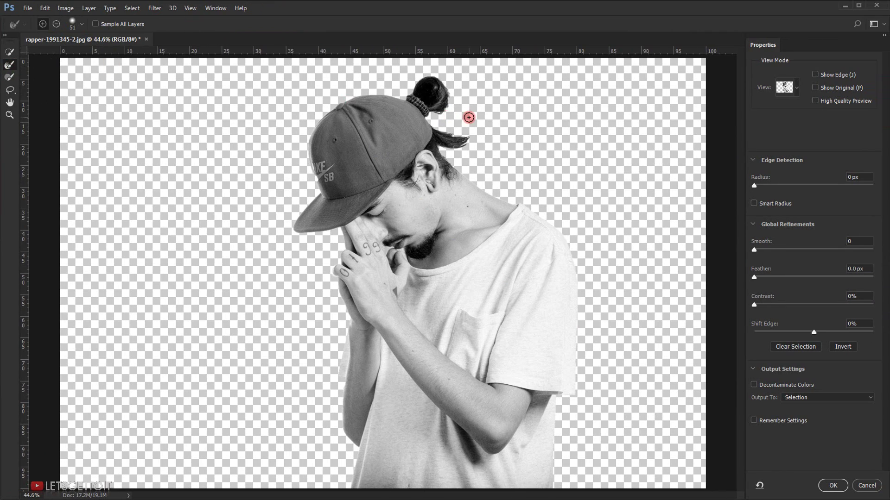
{"action": "scroll", "coordinate": [468, 117], "scroll_direction": "up", "scroll_amount": 5}
{"action": "mouse_move", "coordinate": [446, 131]}
{"action": "left_mouse_down"}
{"action": "mouse_move", "coordinate": [419, 189]}
{"action": "mouse_move", "coordinate": [362, 155]}
{"action": "mouse_move", "coordinate": [361, 57]}
{"action": "mouse_move", "coordinate": [301, 109]}
{"action": "mouse_move", "coordinate": [383, 185]}
{"action": "mouse_move", "coordinate": [456, 222]}
{"action": "left_mouse_up"}
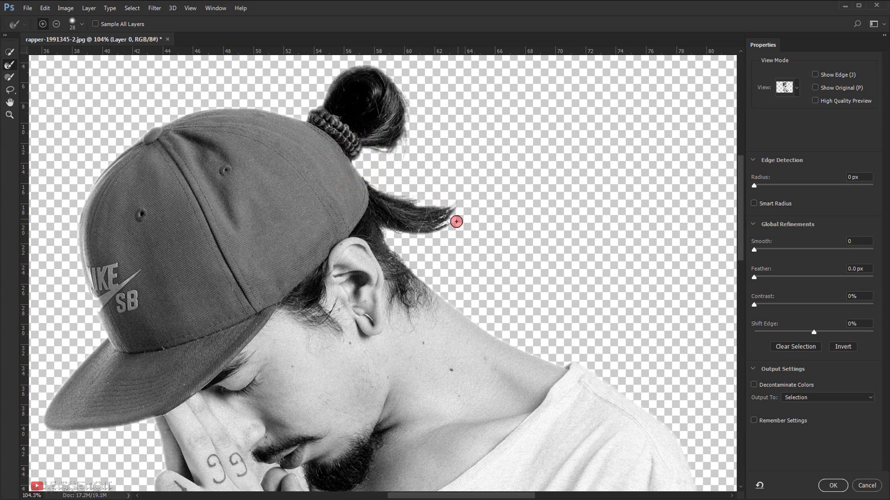
{"action": "scroll", "coordinate": [471, 262], "scroll_direction": "down", "scroll_amount": 5}
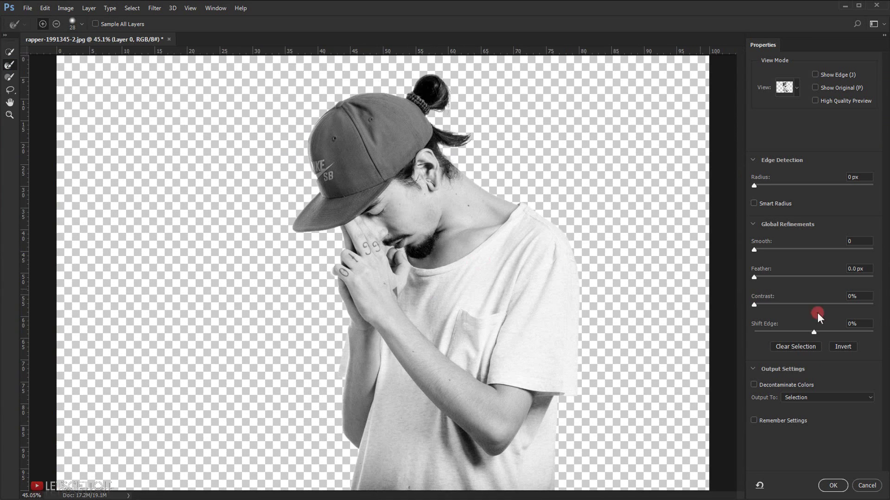
{"action": "left_click", "coordinate": [855, 397]}
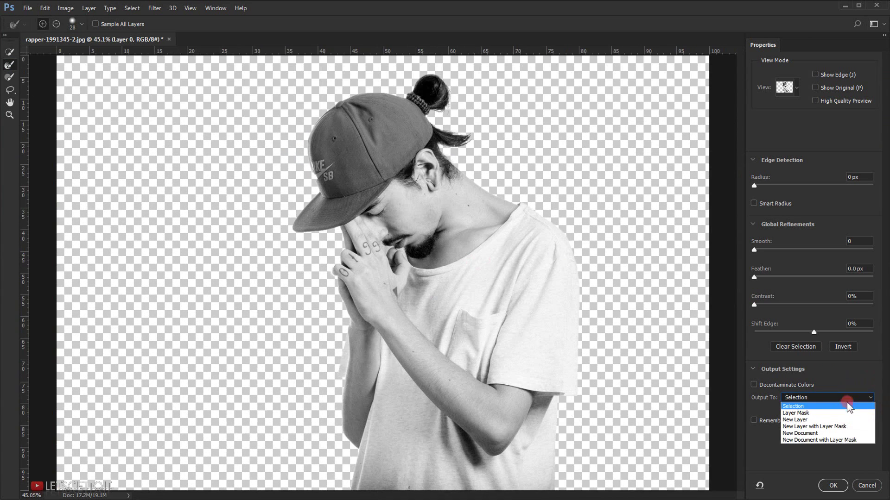
{"action": "left_click", "coordinate": [821, 406]}
{"action": "left_click", "coordinate": [833, 485]}
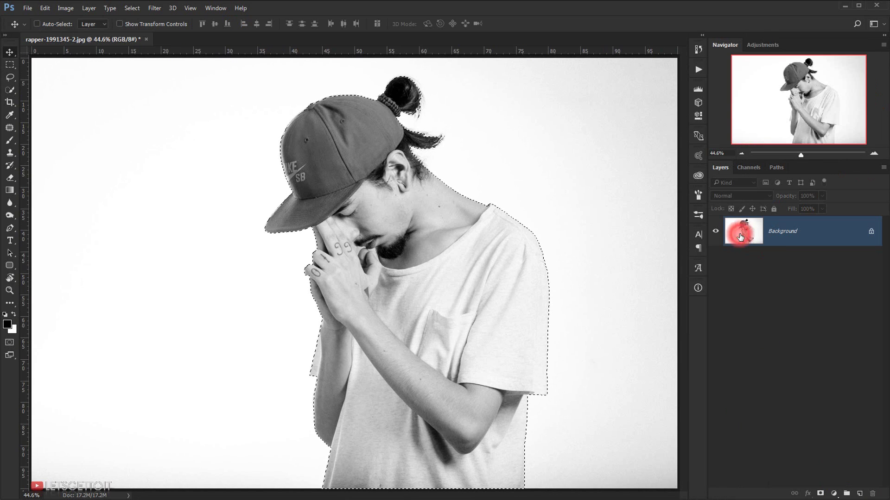
Copy the selected man to a new layer named Model and delete the Background layer.
{"action": "key", "text": "ctrl+j"}
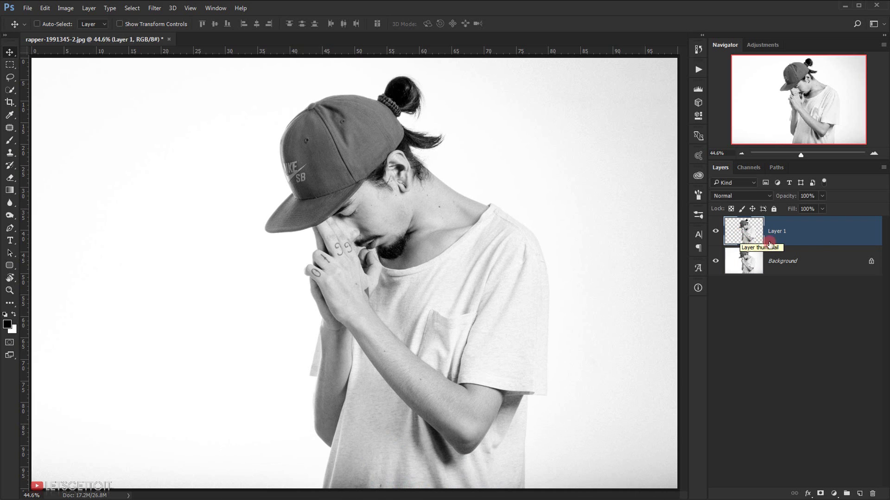
{"action": "left_click", "coordinate": [819, 260]}
{"action": "left_click_drag", "start_coordinate": [824, 254], "coordinate": [872, 493]}
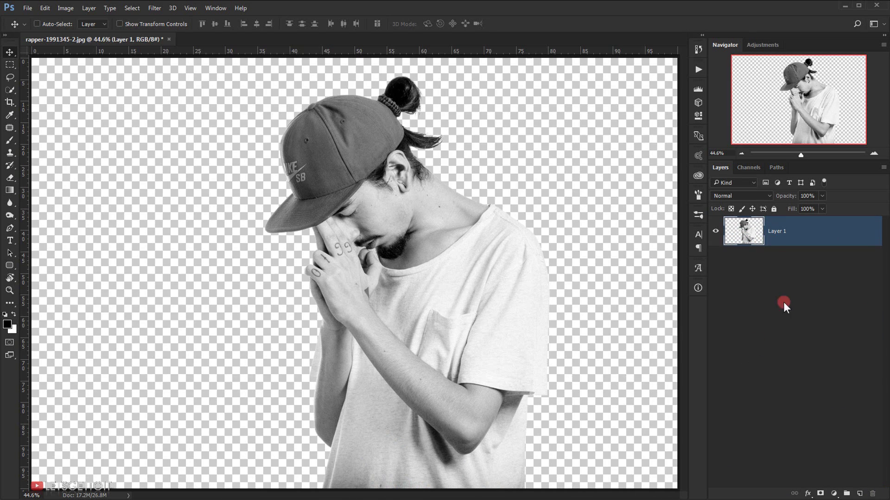
{"action": "double_click", "coordinate": [777, 233]}
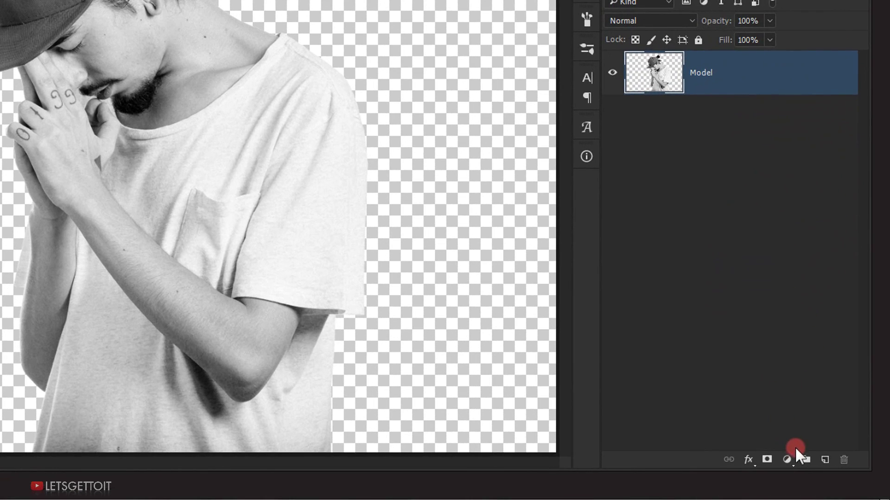
Add a white Solid Color fill layer below Model and name it BG.
{"action": "left_click", "coordinate": [834, 494]}
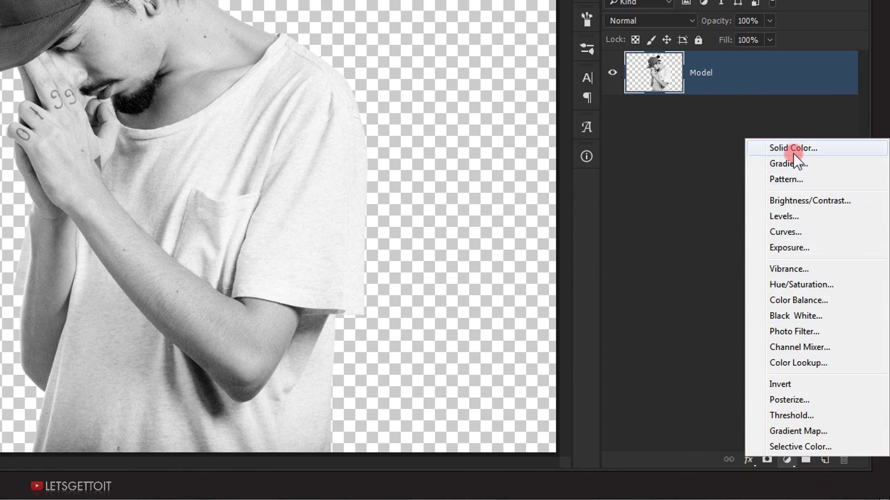
{"action": "left_click", "coordinate": [840, 148]}
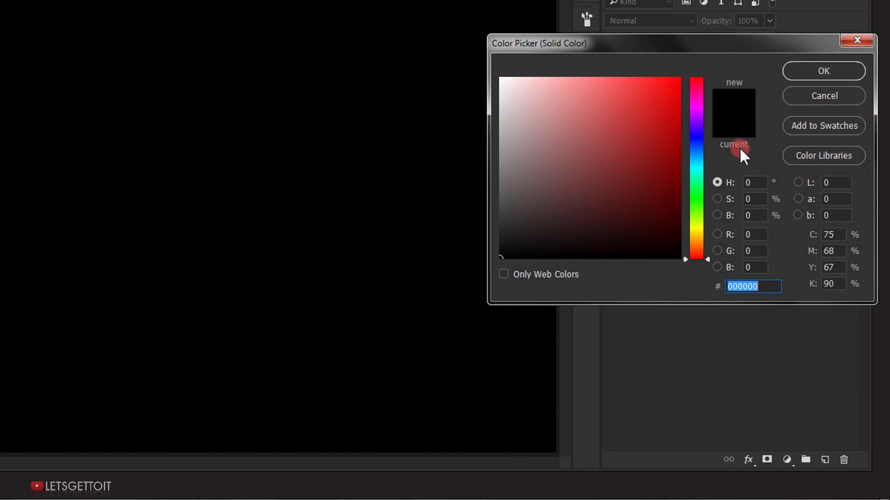
{"action": "left_click_drag", "start_coordinate": [544, 113], "coordinate": [477, 57]}
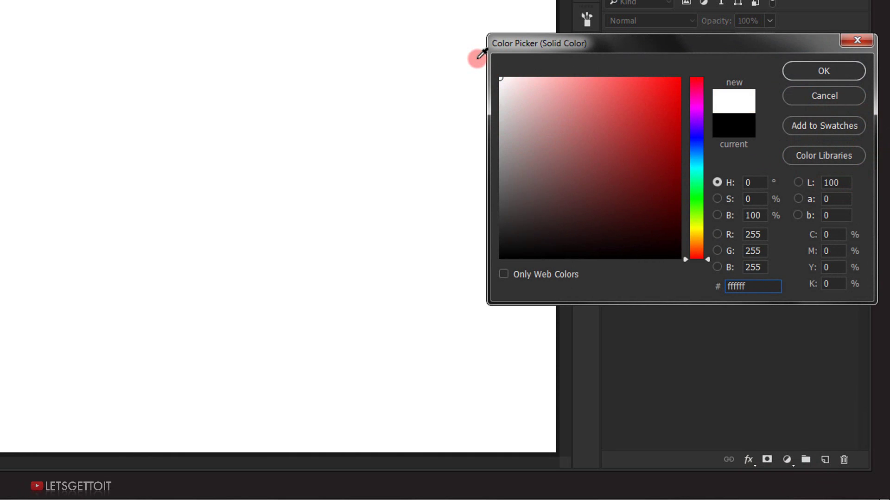
{"action": "left_click", "coordinate": [802, 70]}
{"action": "left_click", "coordinate": [797, 74]}
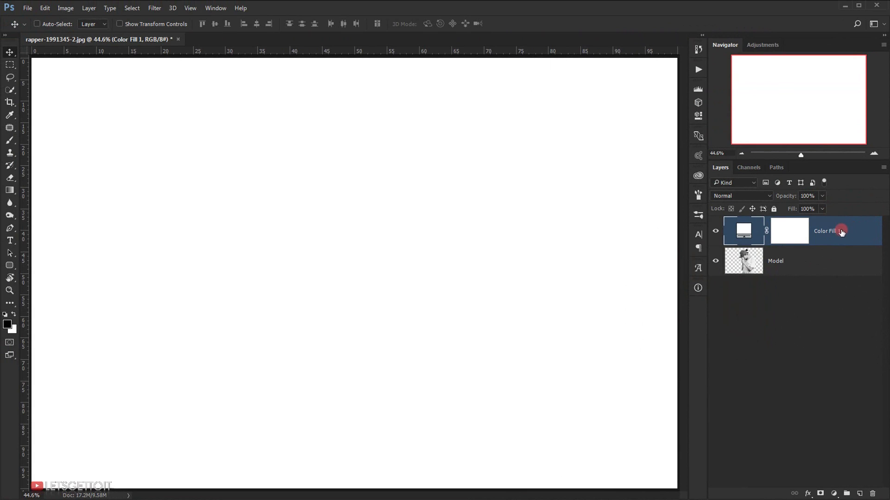
{"action": "left_click_drag", "start_coordinate": [842, 232], "coordinate": [831, 263]}
{"action": "double_click", "coordinate": [828, 262]}
{"action": "key", "text": "Return"}
{"action": "left_click", "coordinate": [832, 229]}
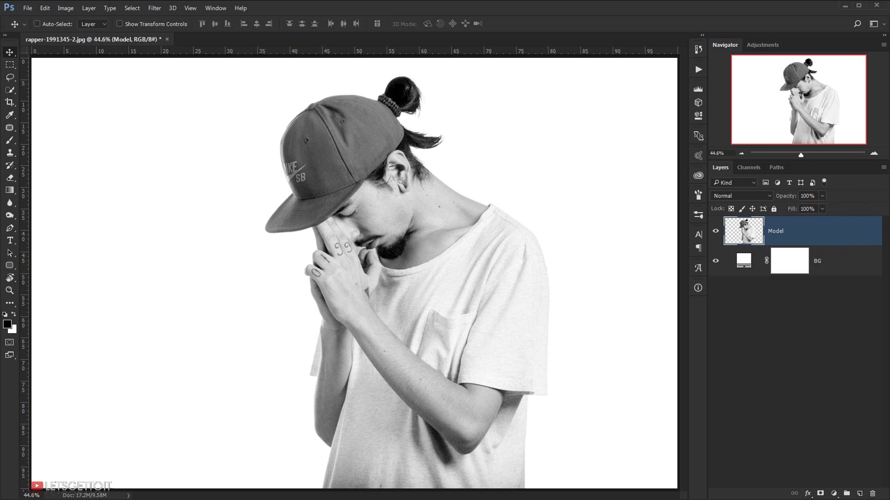
Bring the birds and bridge photo in as a layer named Bridge at about half opacity.
{"action": "key", "text": "alt+Tab"}
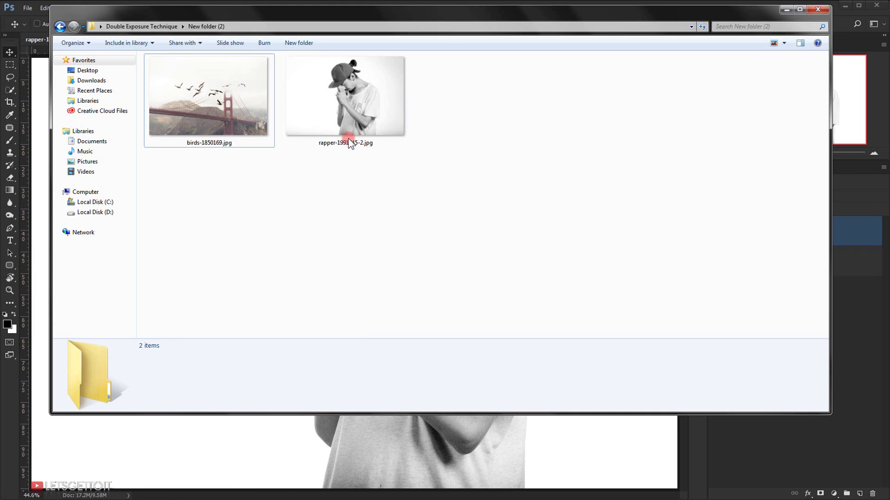
{"action": "left_click_drag", "start_coordinate": [228, 114], "coordinate": [10, 385]}
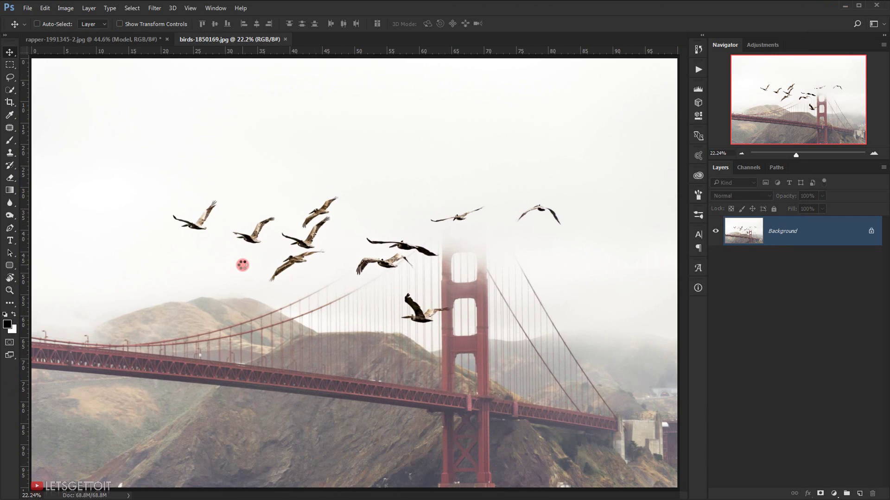
{"action": "left_click_drag", "start_coordinate": [331, 185], "coordinate": [246, 203]}
{"action": "scroll", "coordinate": [246, 204], "scroll_direction": "down", "scroll_amount": 2}
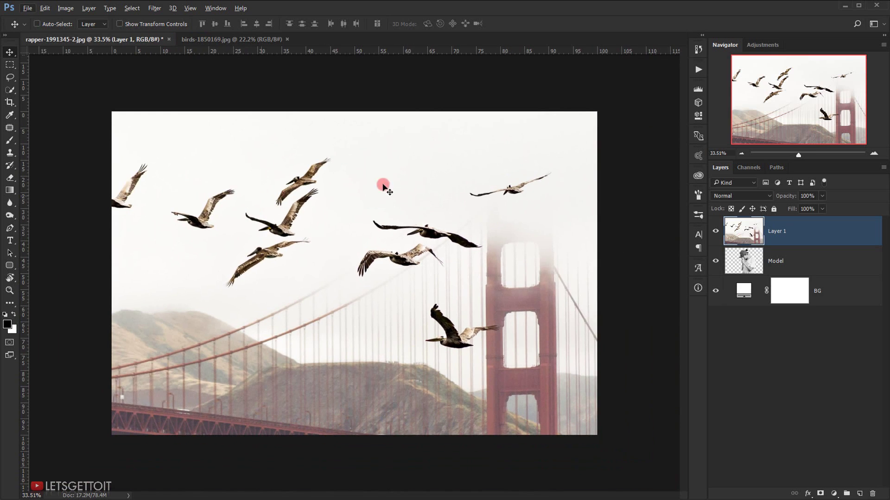
{"action": "double_click", "coordinate": [778, 232]}
{"action": "type", "text": "Bridge"}
{"action": "key", "text": "Return"}
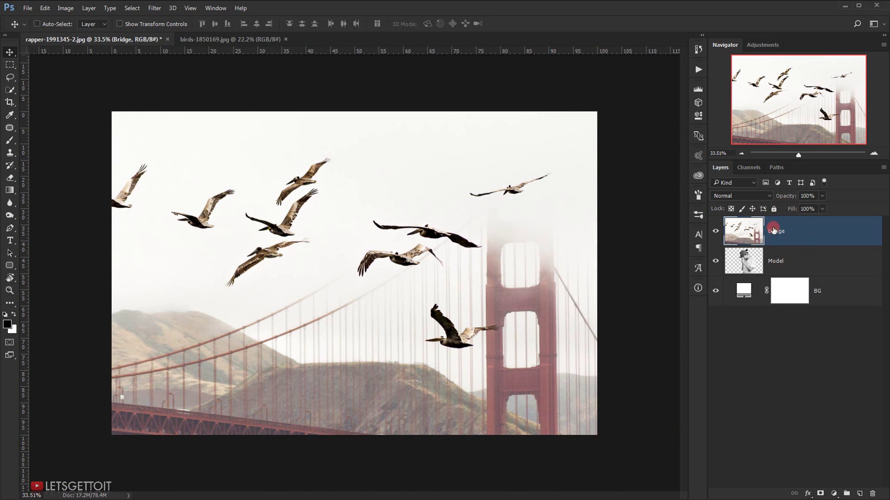
{"action": "left_click_drag", "start_coordinate": [788, 199], "coordinate": [763, 200]}
Shift Bridge left over the man, scale it to 54.4%, and restore 100% opacity.
{"action": "left_click_drag", "start_coordinate": [532, 315], "coordinate": [416, 313]}
{"action": "key", "text": "ctrl+t"}
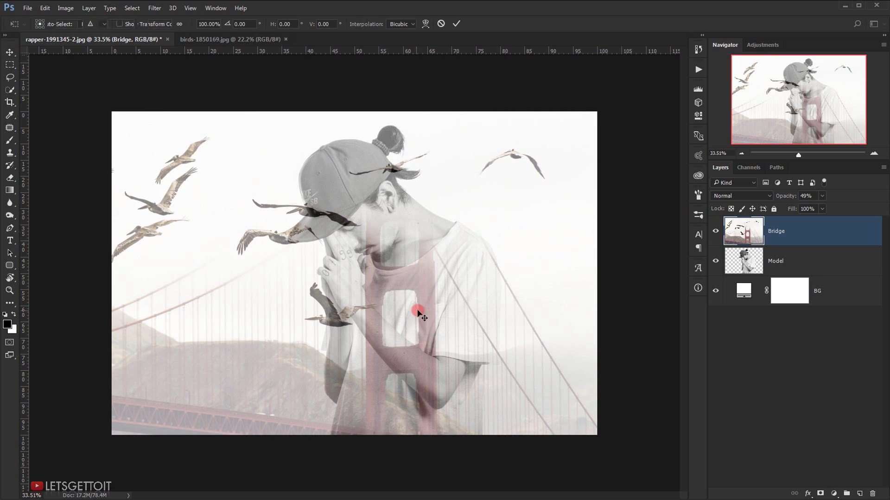
{"action": "key", "text": "ctrl+0"}
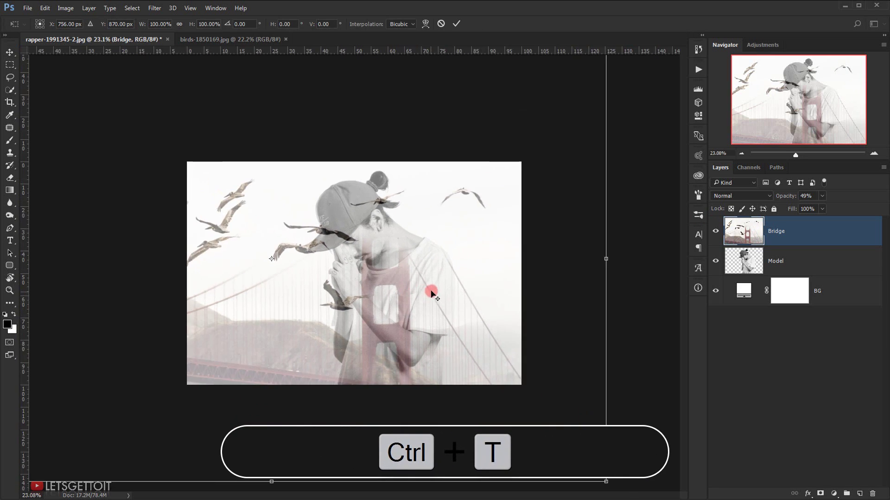
{"action": "left_click_drag", "start_coordinate": [527, 110], "coordinate": [456, 183]}
{"action": "key", "text": "ctrl+0"}
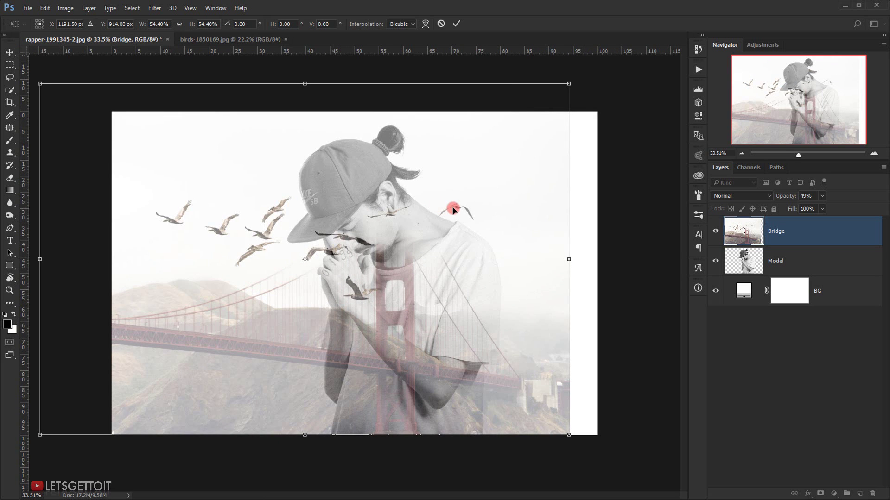
{"action": "left_click", "coordinate": [459, 23]}
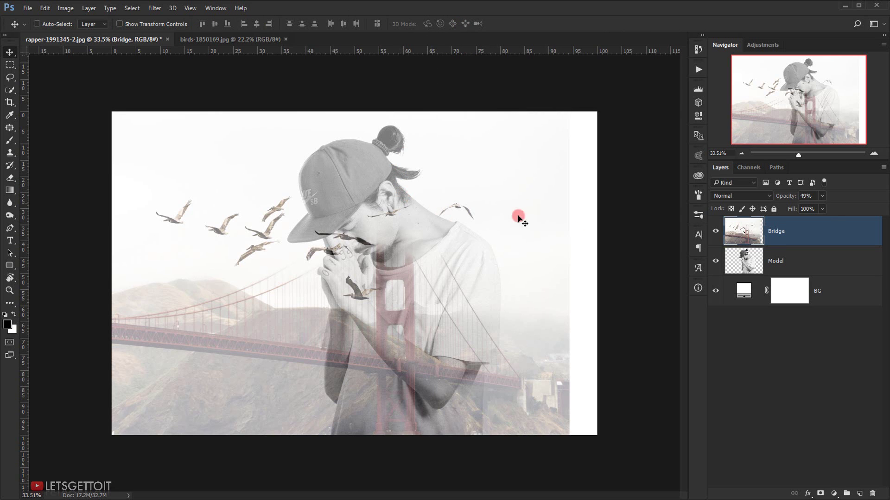
{"action": "left_click", "coordinate": [789, 196]}
{"action": "type", "text": "100"}
{"action": "key", "text": "Return"}
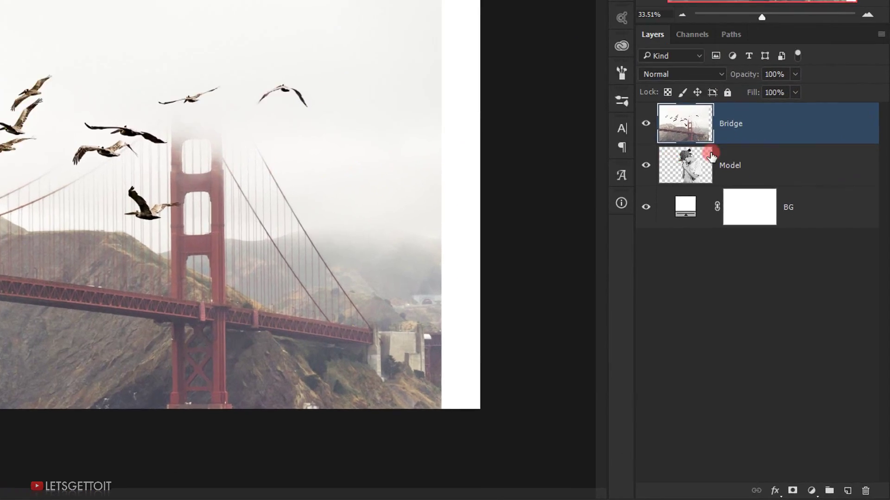
Load the Model layer's silhouette as a selection and turn it into a mask on Bridge.
{"action": "left_click", "coordinate": [761, 262]}
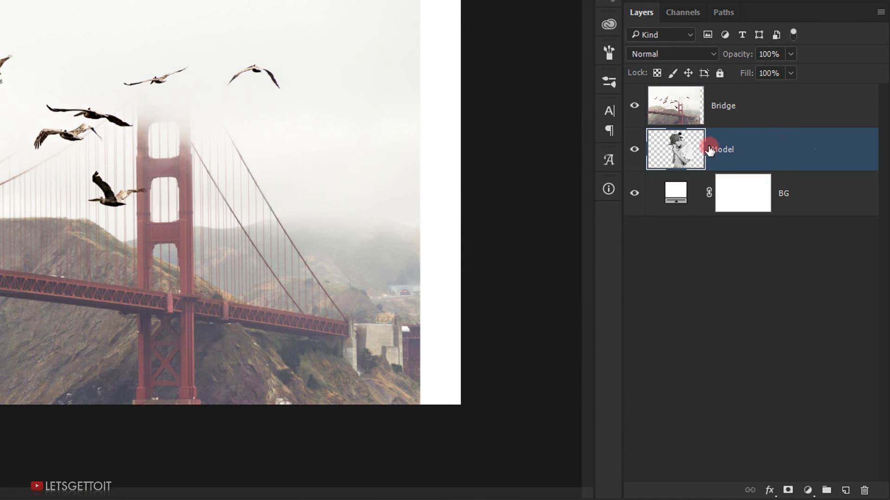
{"action": "left_click", "coordinate": [681, 142], "text": "ctrl"}
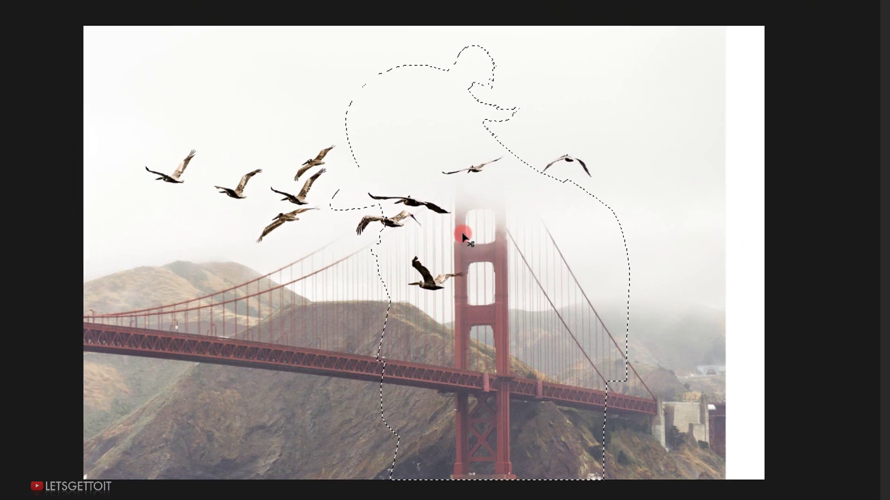
{"action": "left_click", "coordinate": [778, 233]}
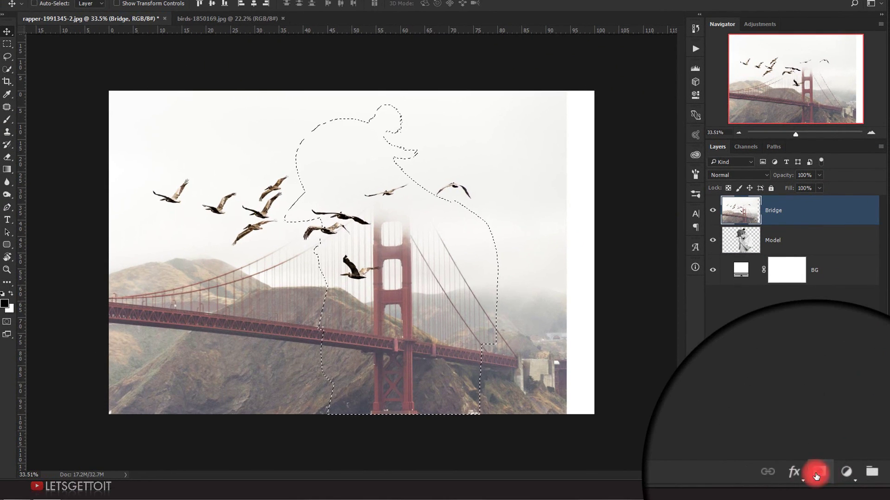
{"action": "left_click", "coordinate": [820, 493]}
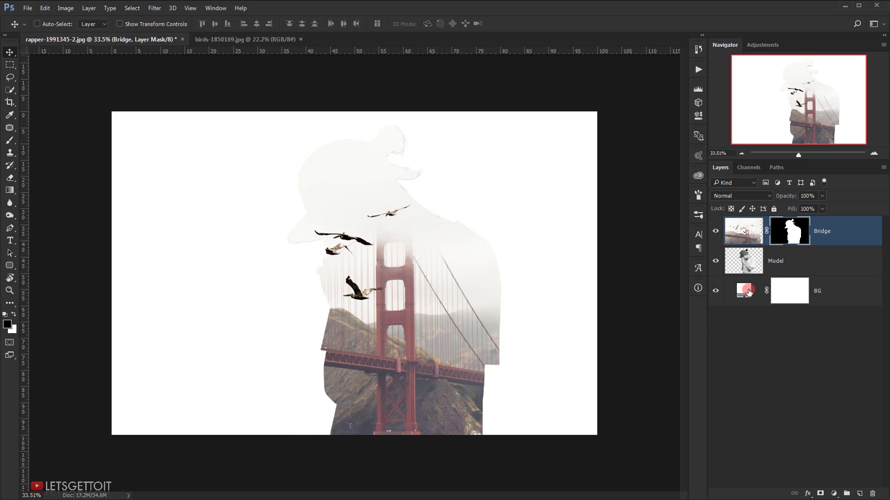
Change the BG fill colour to off-white f3f3f1 sampled from the canvas.
{"action": "double_click", "coordinate": [745, 290]}
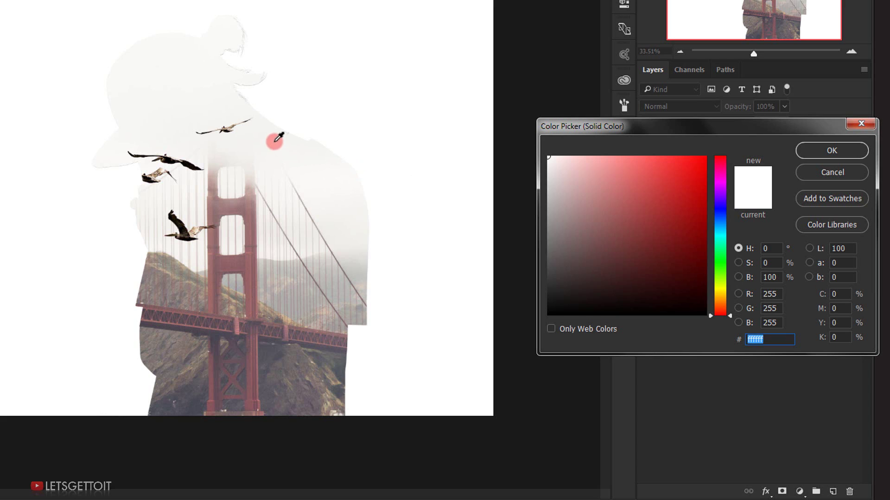
{"action": "left_click", "coordinate": [279, 137]}
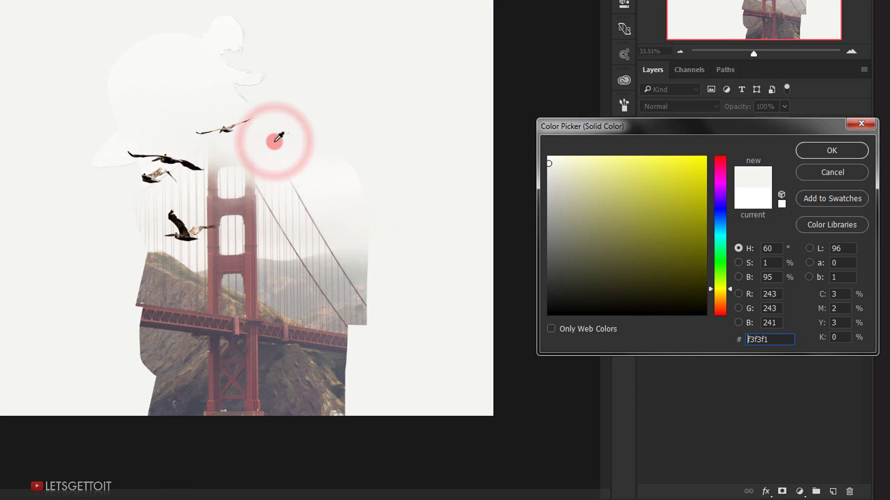
{"action": "left_click", "coordinate": [827, 151]}
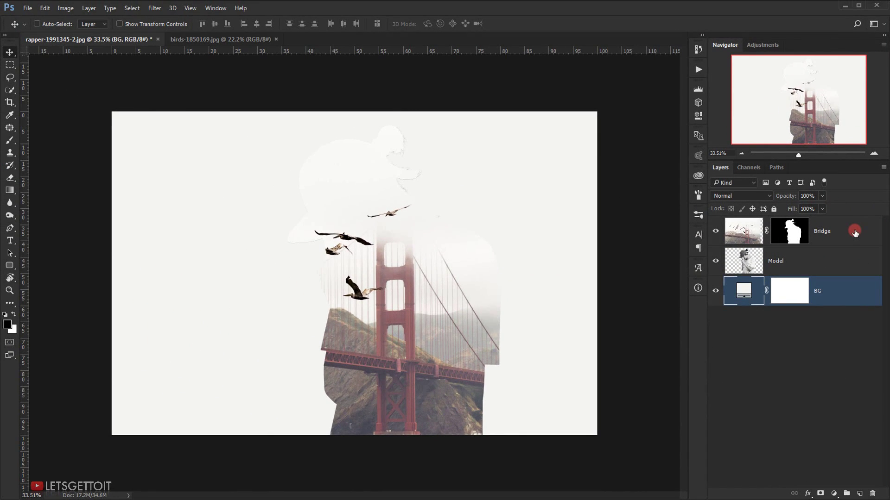
Set the Bridge layer's blend mode to Multiply.
{"action": "left_click", "coordinate": [845, 235]}
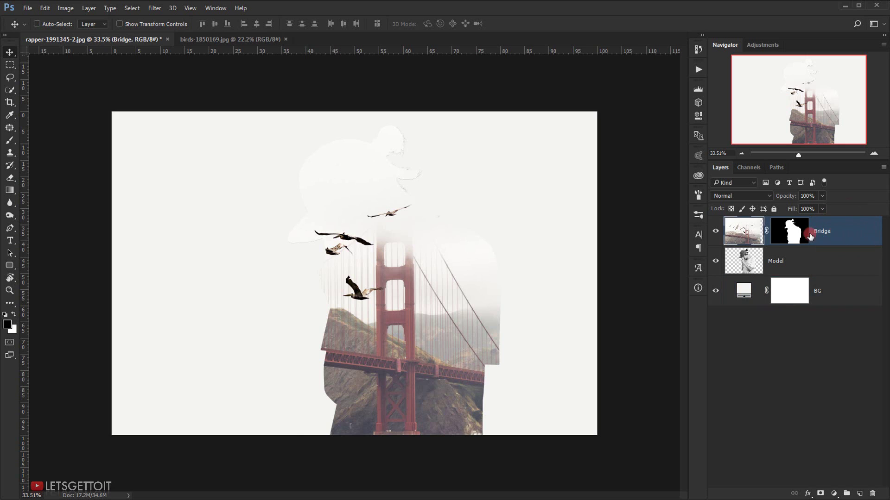
{"action": "left_click", "coordinate": [730, 194]}
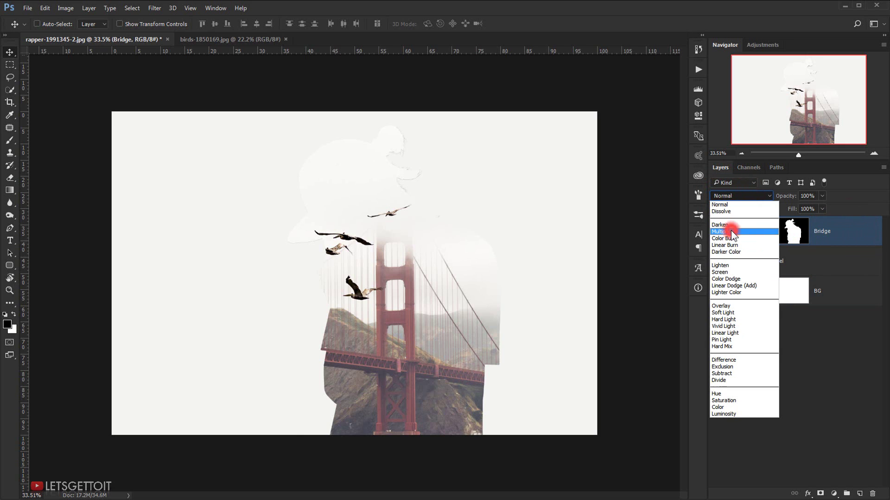
{"action": "left_click", "coordinate": [730, 232]}
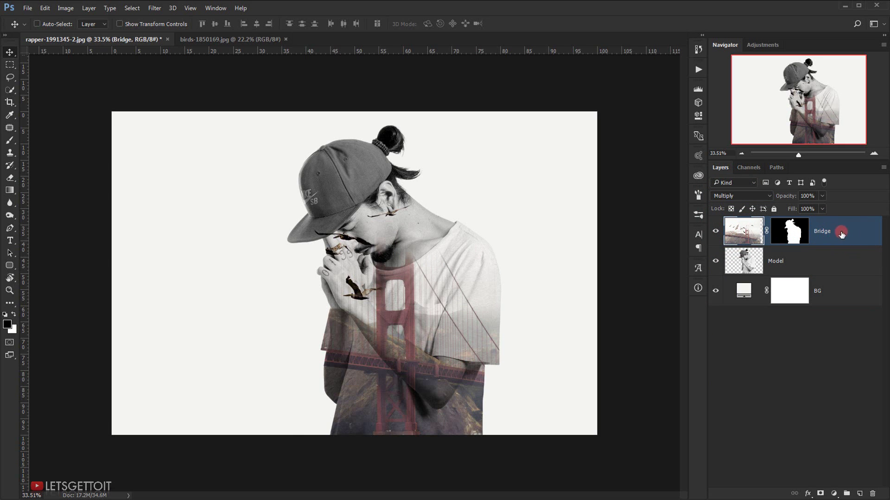
Duplicate Bridge, delete the copy's layer mask, and set Bridge copy to Darken.
{"action": "key", "text": "ctrl+j"}
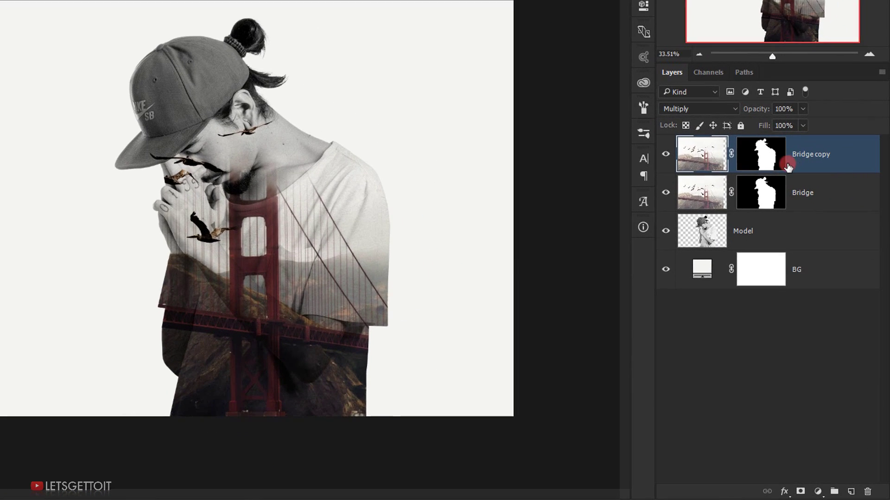
{"action": "left_click_drag", "start_coordinate": [755, 149], "coordinate": [868, 492]}
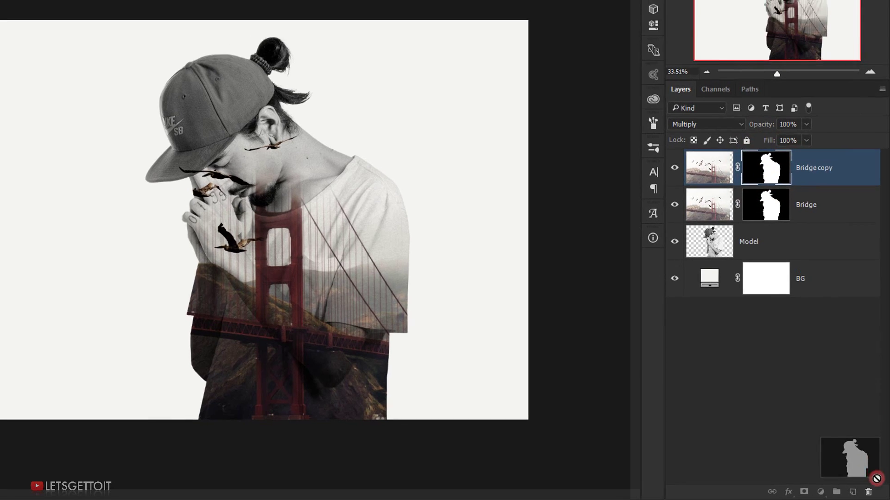
{"action": "left_click", "coordinate": [395, 122]}
{"action": "left_click", "coordinate": [734, 235]}
{"action": "left_click", "coordinate": [733, 194]}
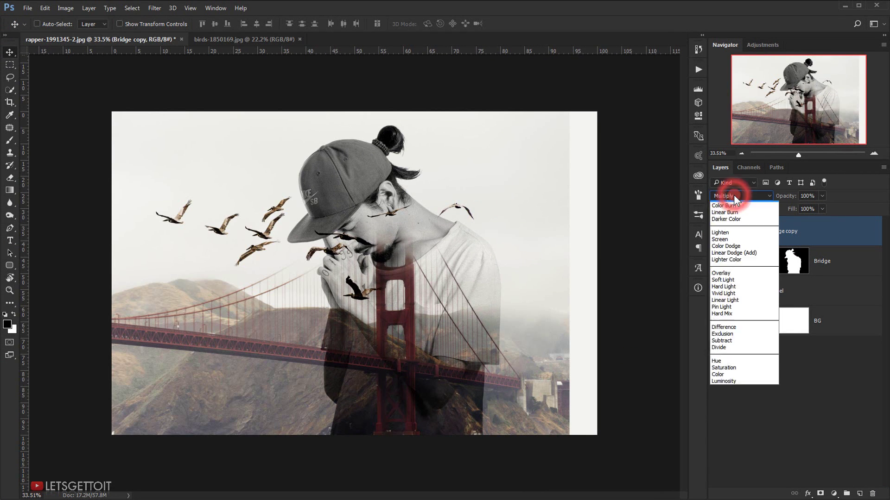
{"action": "left_click", "coordinate": [730, 225]}
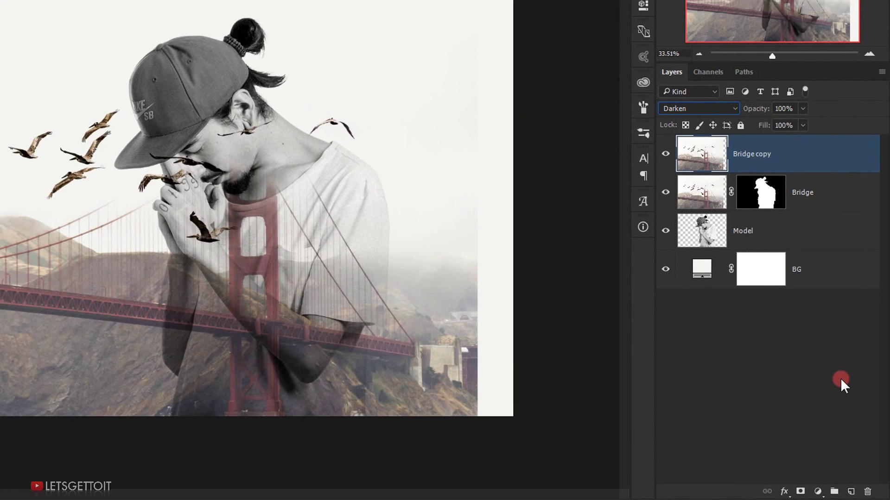
Give Bridge copy a hide-all mask and set up a white Brush Tool at about 40% opacity.
{"action": "key", "text": "alt"}
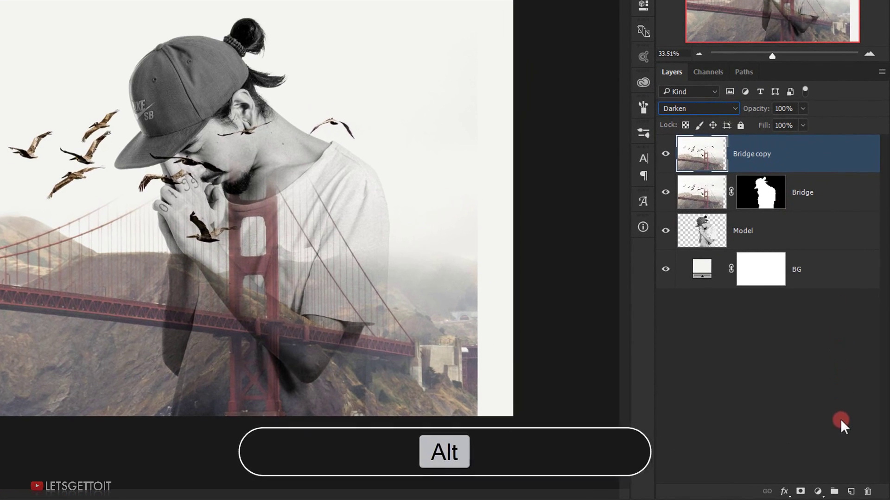
{"action": "left_click", "coordinate": [800, 491], "text": "alt"}
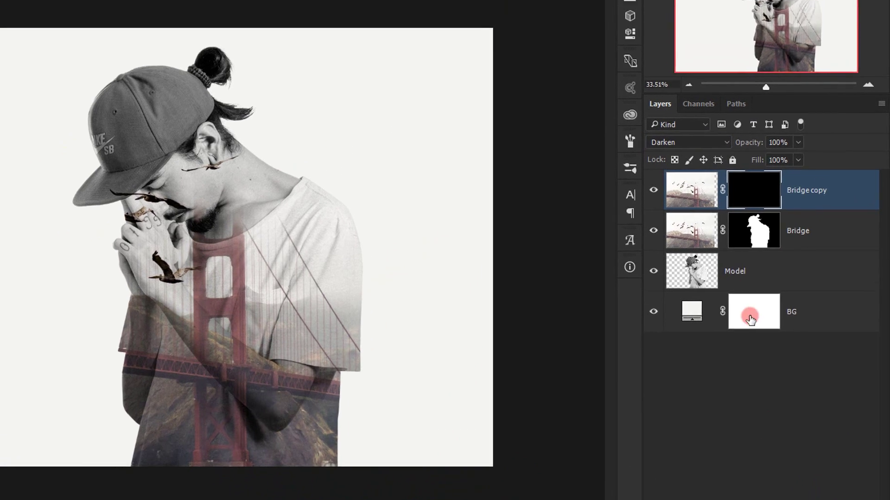
{"action": "left_click", "coordinate": [756, 160]}
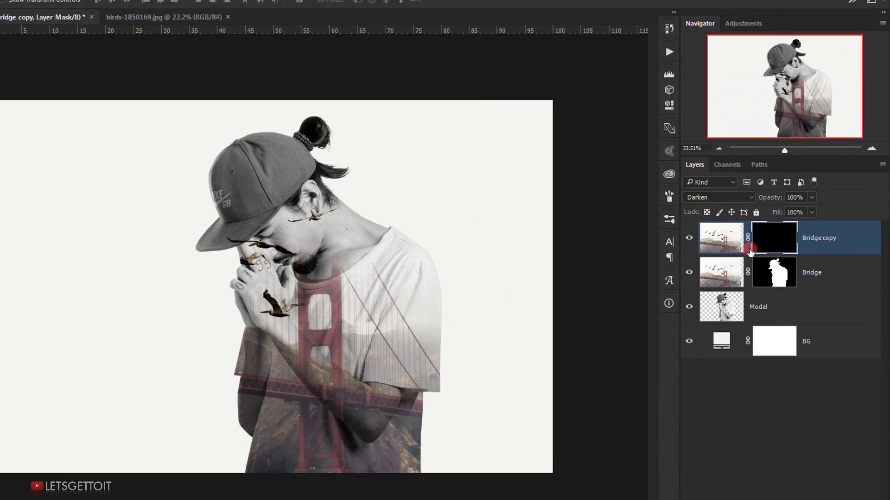
{"action": "left_click", "coordinate": [110, 198]}
{"action": "right_click", "coordinate": [34, 139]}
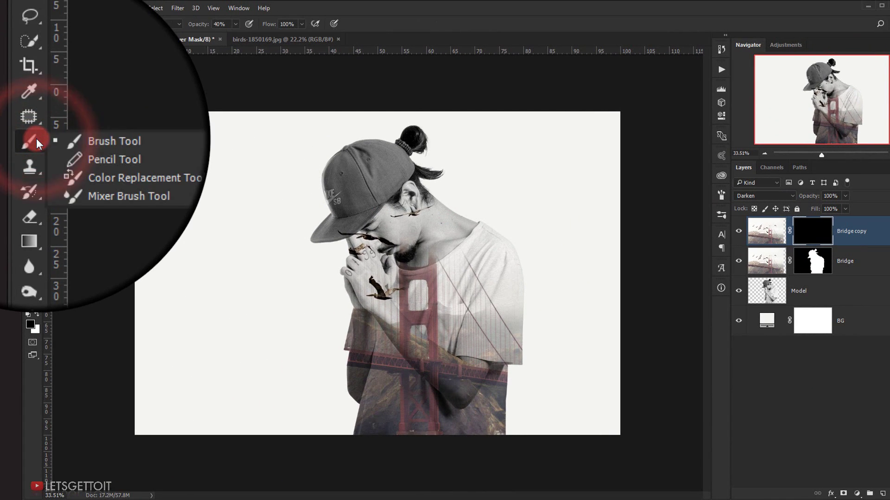
{"action": "left_click", "coordinate": [60, 140]}
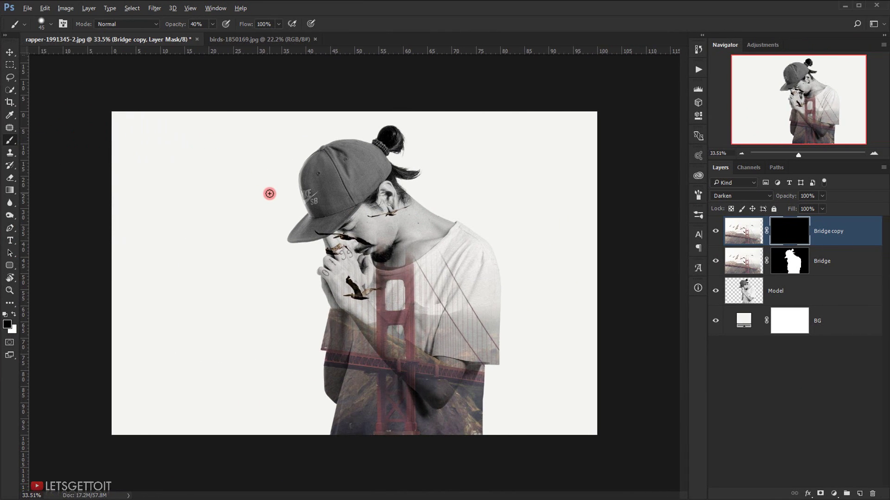
{"action": "scroll", "coordinate": [269, 194], "scroll_direction": "up", "scroll_amount": 2}
{"action": "left_click_drag", "start_coordinate": [173, 27], "coordinate": [173, 26]}
{"action": "left_click", "coordinate": [13, 315]}
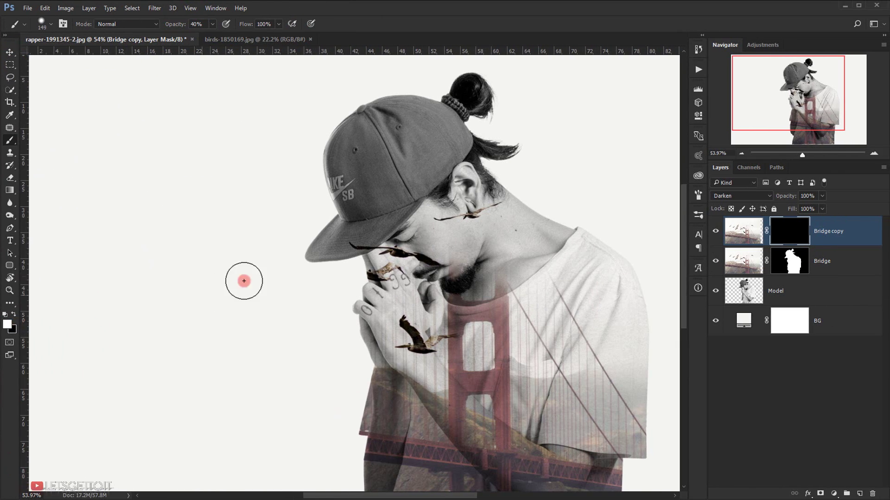
Paint birds back in on the mask near the cap, hands and head.
{"action": "mouse_move", "coordinate": [301, 232]}
{"action": "left_mouse_down"}
{"action": "mouse_move", "coordinate": [302, 204]}
{"action": "mouse_move", "coordinate": [304, 222]}
{"action": "mouse_move", "coordinate": [274, 217]}
{"action": "left_mouse_up"}
{"action": "scroll", "coordinate": [223, 233], "scroll_direction": "up", "scroll_amount": 2}
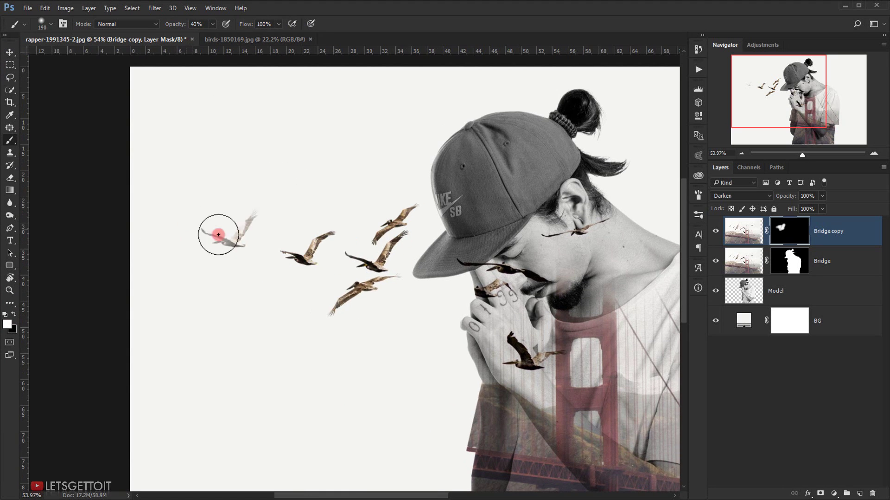
{"action": "scroll", "coordinate": [476, 286], "scroll_direction": "up", "scroll_amount": 2}
{"action": "mouse_move", "coordinate": [476, 285]}
{"action": "left_mouse_down"}
{"action": "mouse_move", "coordinate": [443, 292]}
{"action": "mouse_move", "coordinate": [499, 280]}
{"action": "mouse_move", "coordinate": [443, 313]}
{"action": "left_mouse_up"}
{"action": "scroll", "coordinate": [569, 255], "scroll_direction": "down", "scroll_amount": 3}
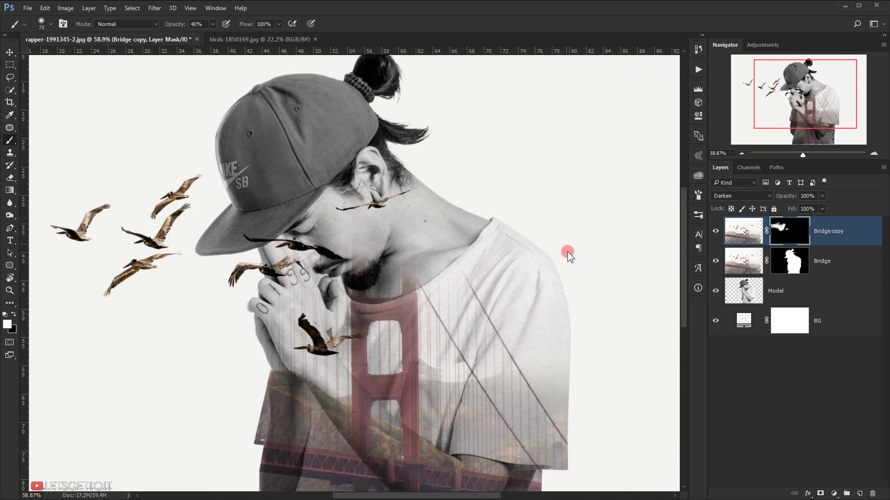
{"action": "scroll", "coordinate": [528, 210], "scroll_direction": "up", "scroll_amount": 2}
{"action": "left_click_drag", "start_coordinate": [464, 204], "coordinate": [533, 200]}
{"action": "scroll", "coordinate": [543, 217], "scroll_direction": "down", "scroll_amount": 3}
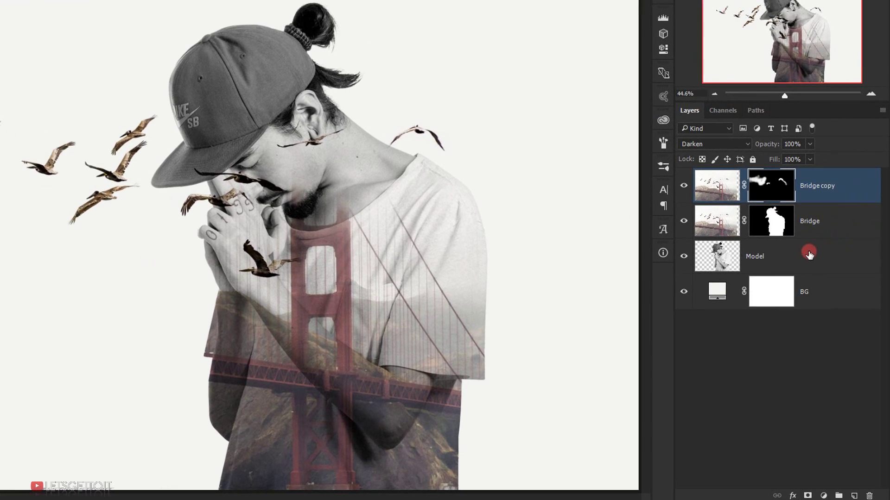
Duplicate Model to the top of the stack as Highlights with Fill at 0%.
{"action": "left_click", "coordinate": [825, 288]}
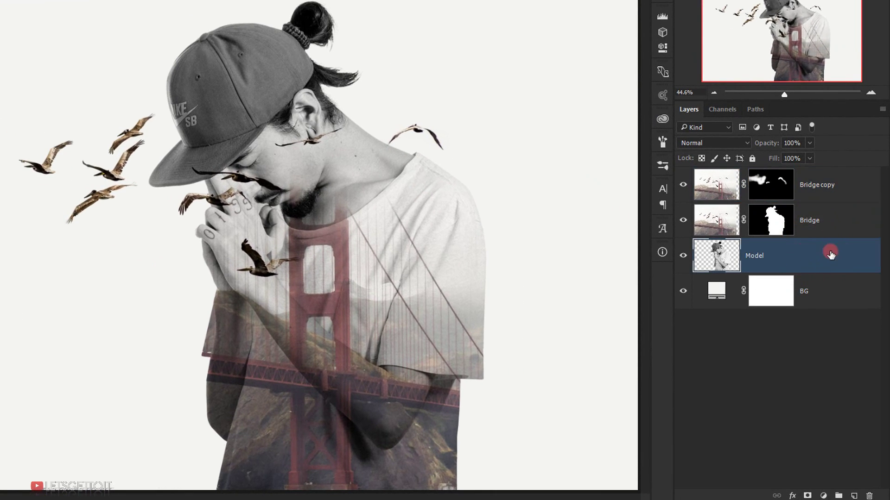
{"action": "key", "text": "ctrl+j"}
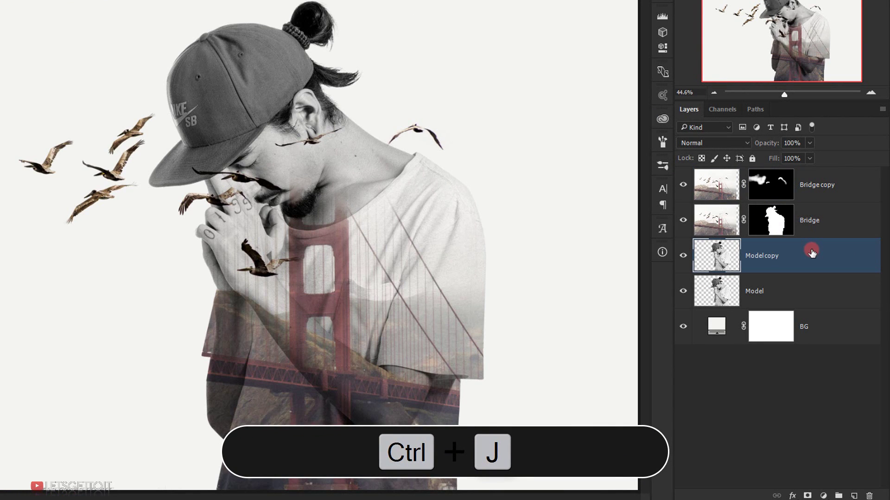
{"action": "left_click_drag", "start_coordinate": [811, 252], "coordinate": [795, 193]}
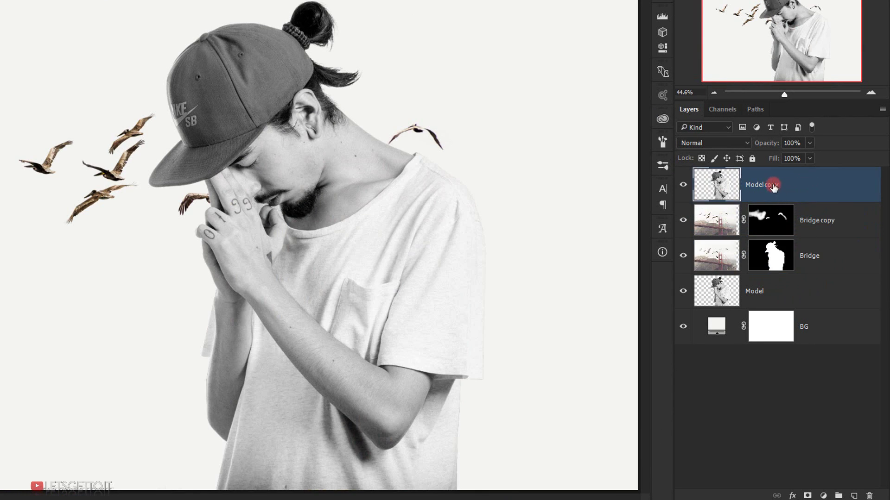
{"action": "double_click", "coordinate": [773, 185]}
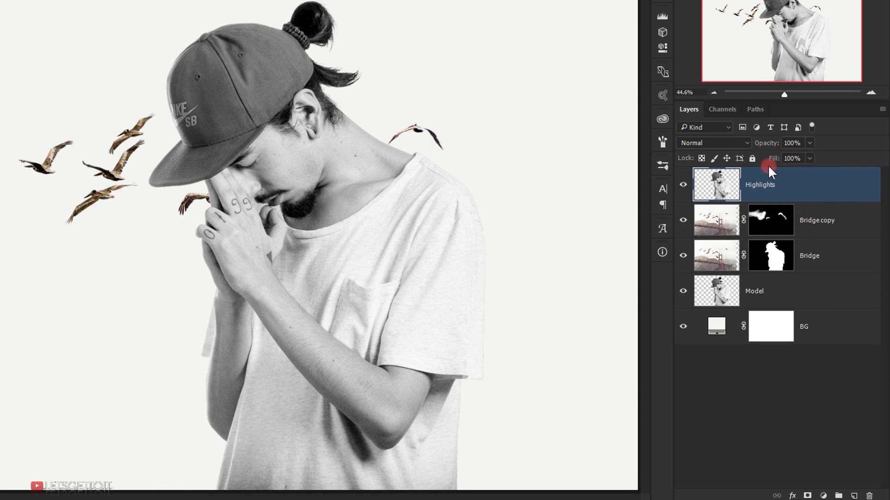
{"action": "left_click_drag", "start_coordinate": [773, 158], "coordinate": [588, 170]}
{"action": "left_click", "coordinate": [841, 185]}
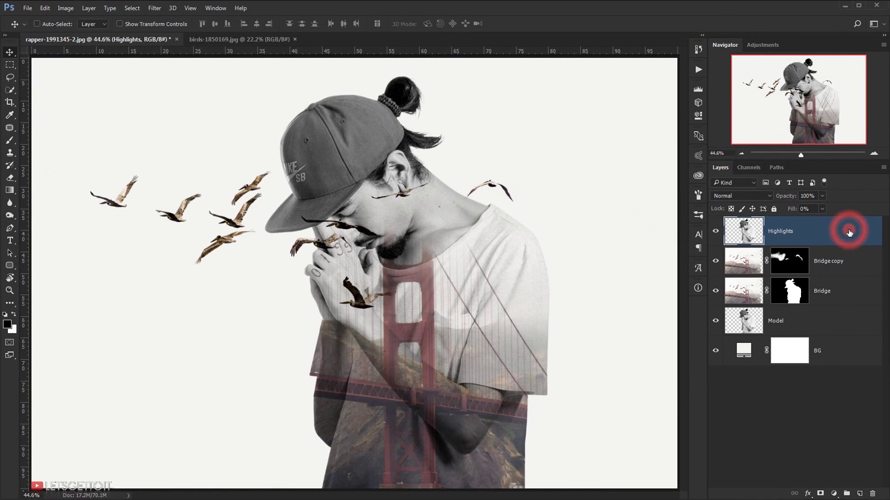
Add a white Screen Inner Shadow: 70% opacity, angle 116, distance 29, size 70.
{"action": "double_click", "coordinate": [849, 232]}
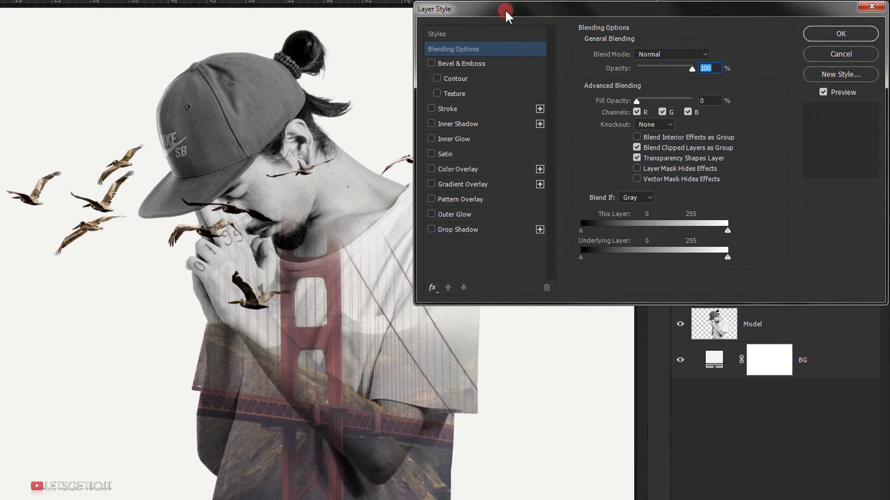
{"action": "left_click", "coordinate": [466, 123]}
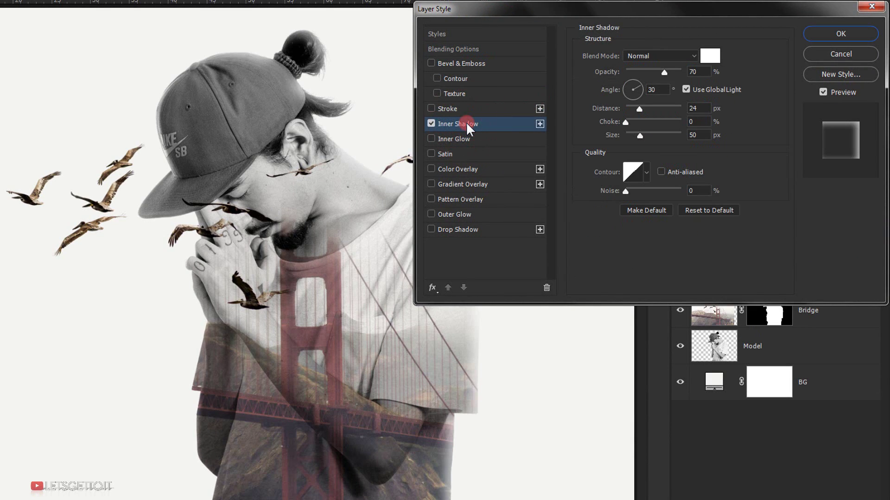
{"action": "left_click", "coordinate": [655, 55]}
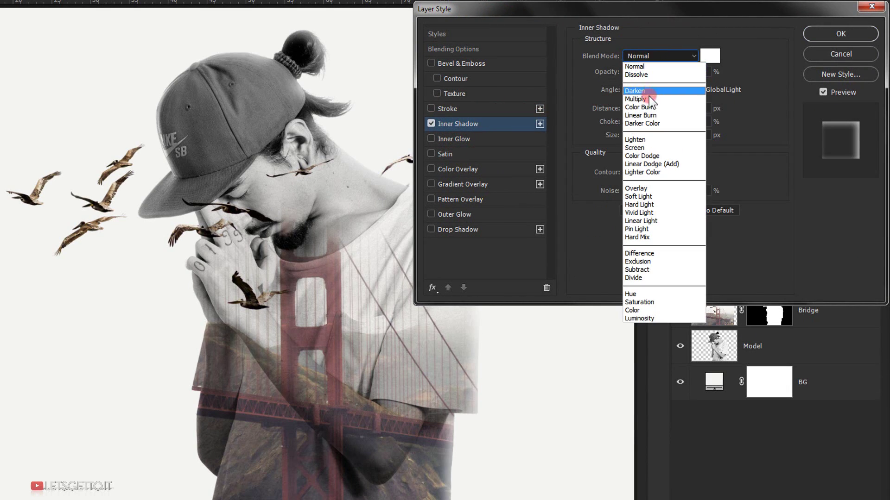
{"action": "left_click", "coordinate": [644, 149]}
{"action": "left_click_drag", "start_coordinate": [330, 277], "coordinate": [348, 281]}
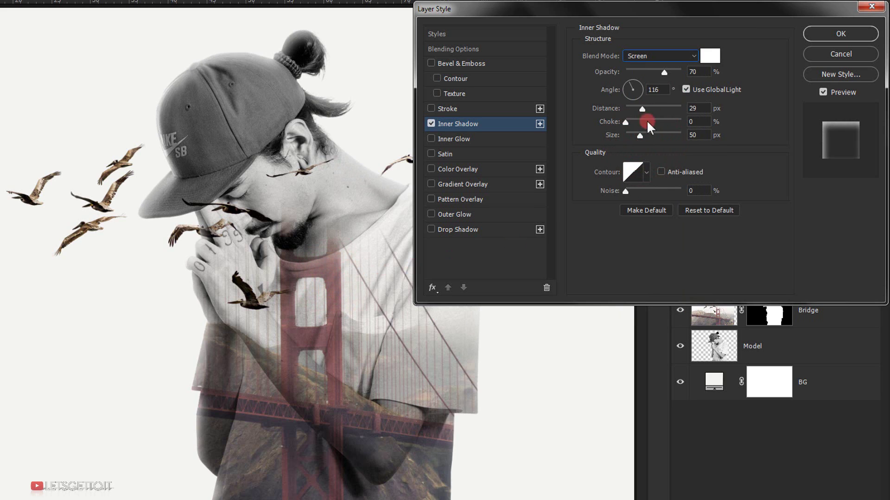
{"action": "double_click", "coordinate": [705, 135]}
{"action": "type", "text": "70"}
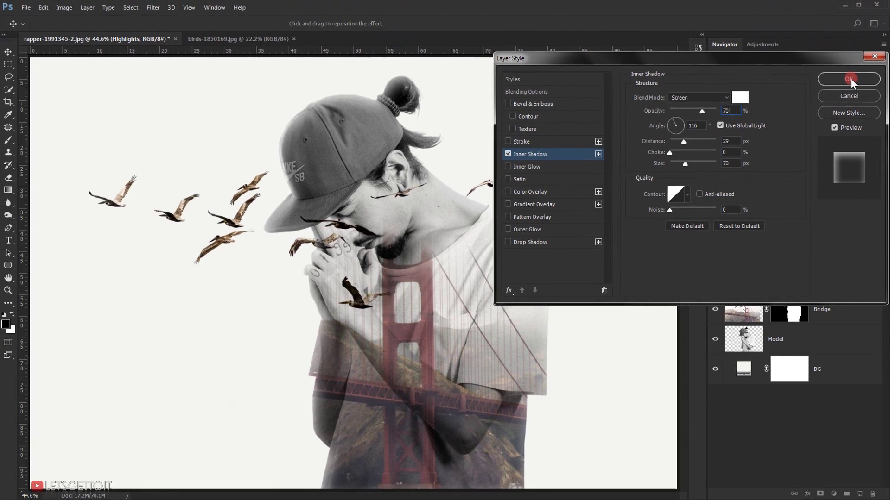
{"action": "left_click", "coordinate": [841, 33]}
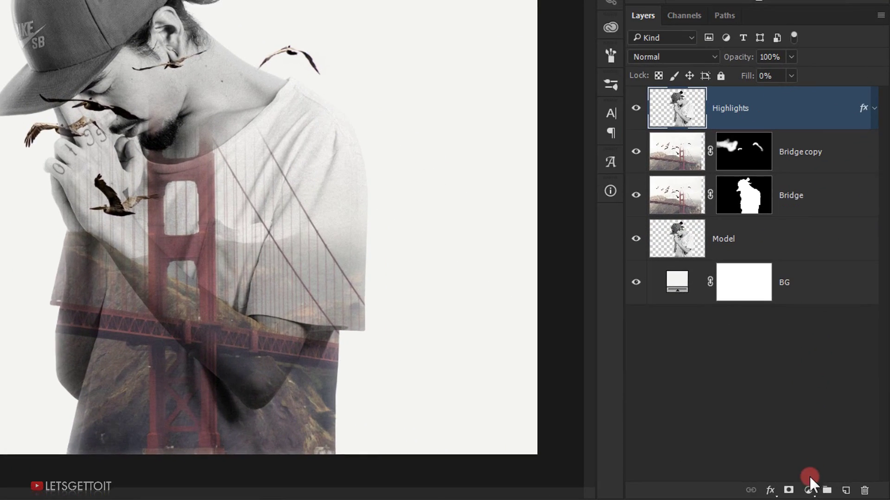
Add a Solid Color fill layer in pale yellow eadea5.
{"action": "left_click", "coordinate": [832, 494]}
{"action": "left_click", "coordinate": [821, 184]}
{"action": "left_click", "coordinate": [570, 132]}
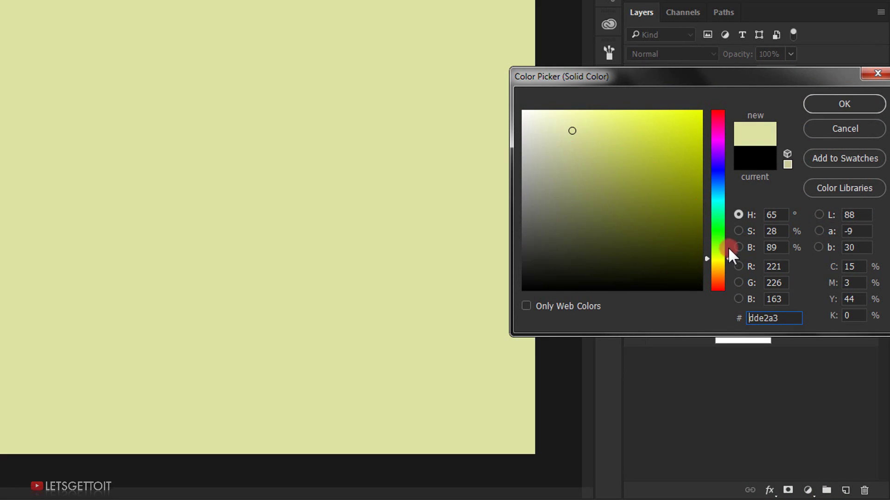
{"action": "left_click_drag", "start_coordinate": [725, 257], "coordinate": [724, 265]}
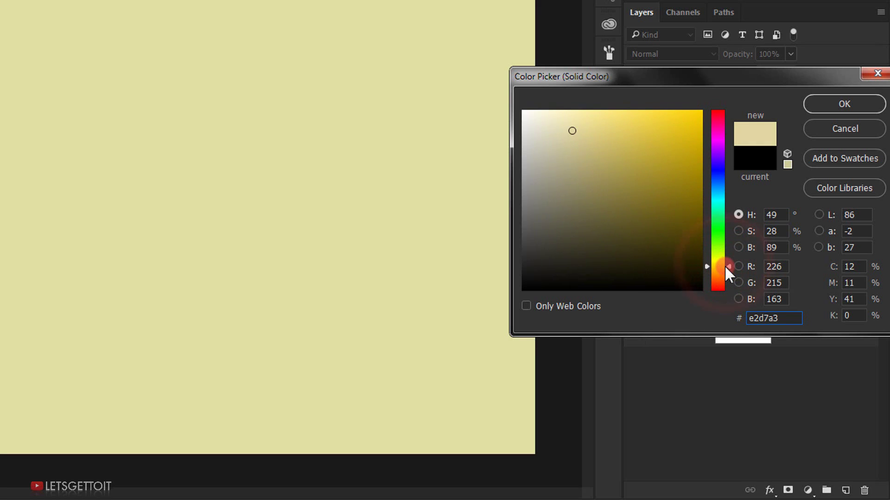
{"action": "left_click", "coordinate": [584, 129]}
{"action": "left_click_drag", "start_coordinate": [575, 126], "coordinate": [575, 125]}
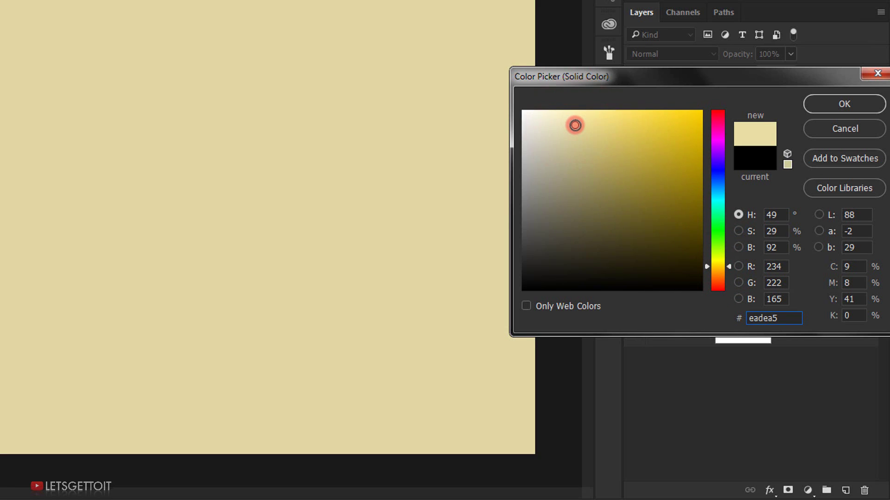
{"action": "left_click", "coordinate": [845, 103]}
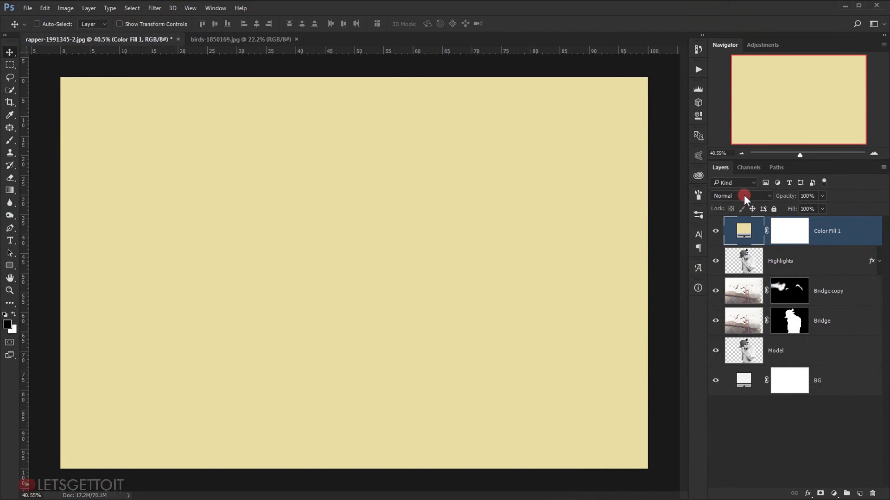
Set the Color Fill 1 layer to Multiply at 25% opacity.
{"action": "left_click", "coordinate": [743, 195]}
{"action": "left_click", "coordinate": [730, 233]}
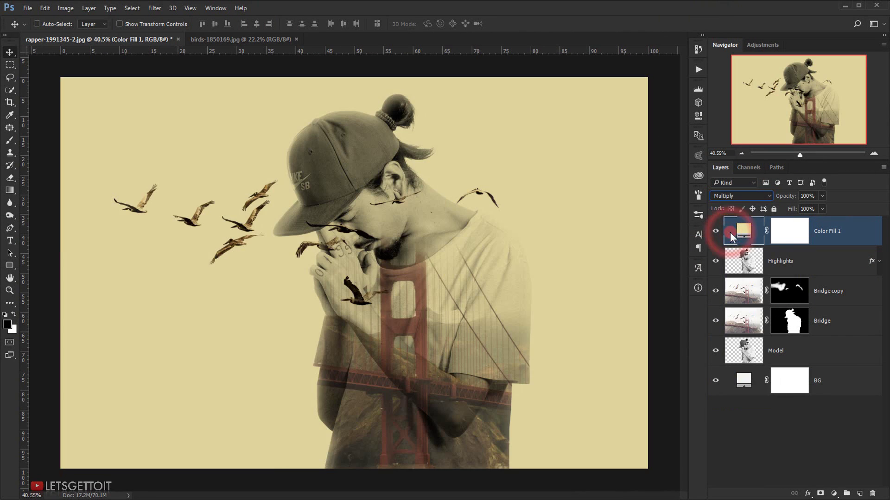
{"action": "left_click", "coordinate": [803, 199]}
{"action": "double_click", "coordinate": [814, 196]}
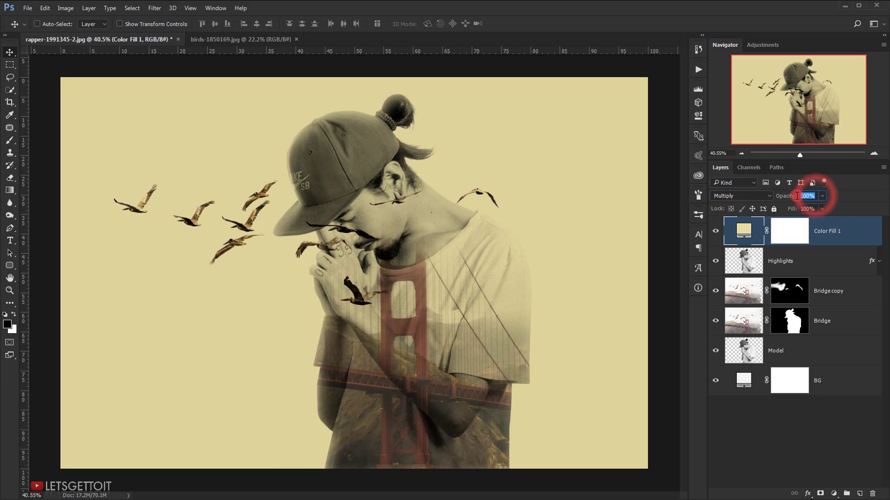
{"action": "type", "text": "25"}
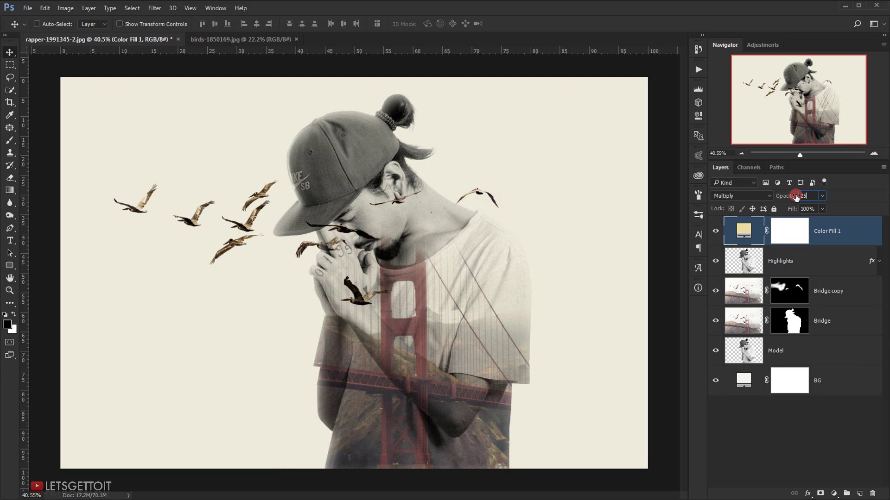
{"action": "left_click", "coordinate": [834, 492]}
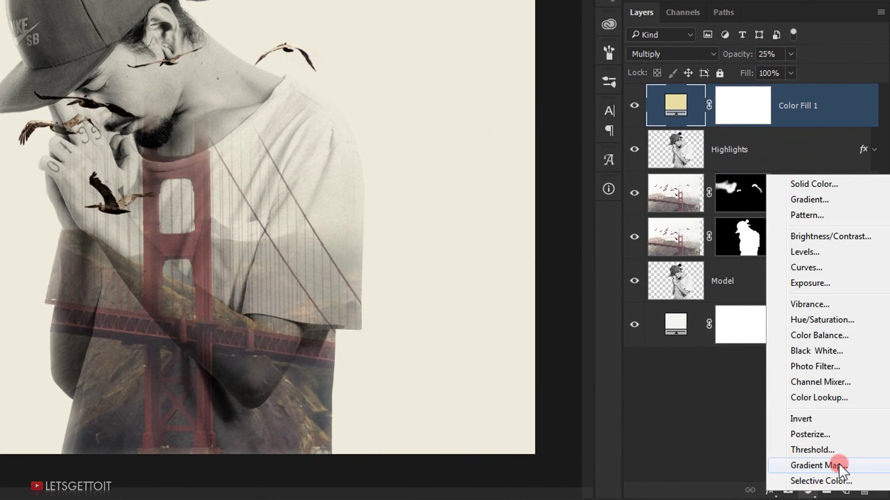
Add a Gradient Map adjustment and set its dark-end stop to light red ea8787.
{"action": "left_click", "coordinate": [839, 464]}
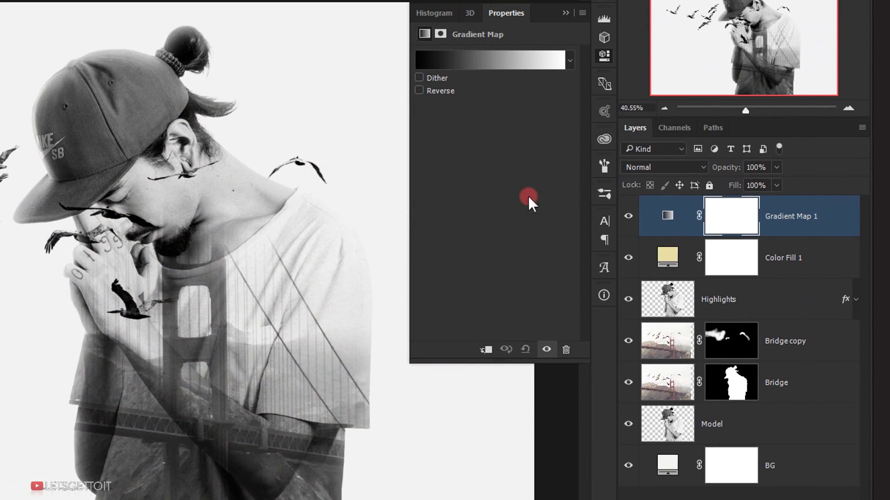
{"action": "left_click", "coordinate": [475, 57]}
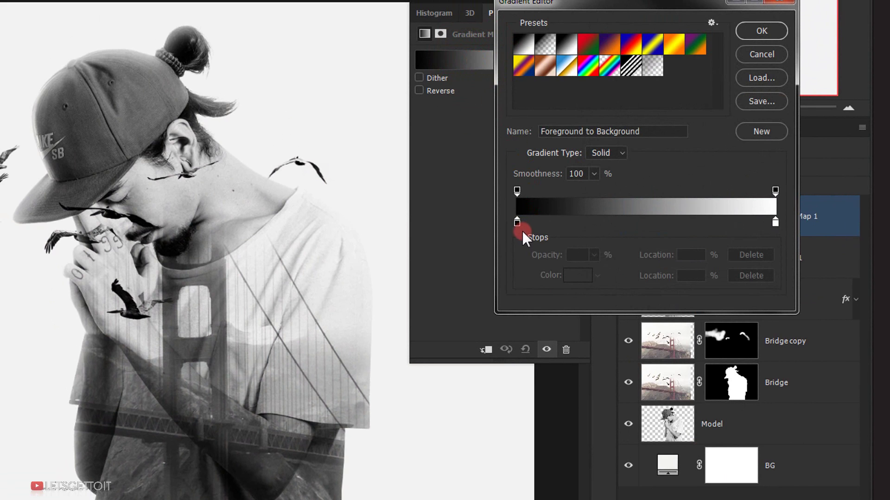
{"action": "double_click", "coordinate": [517, 222]}
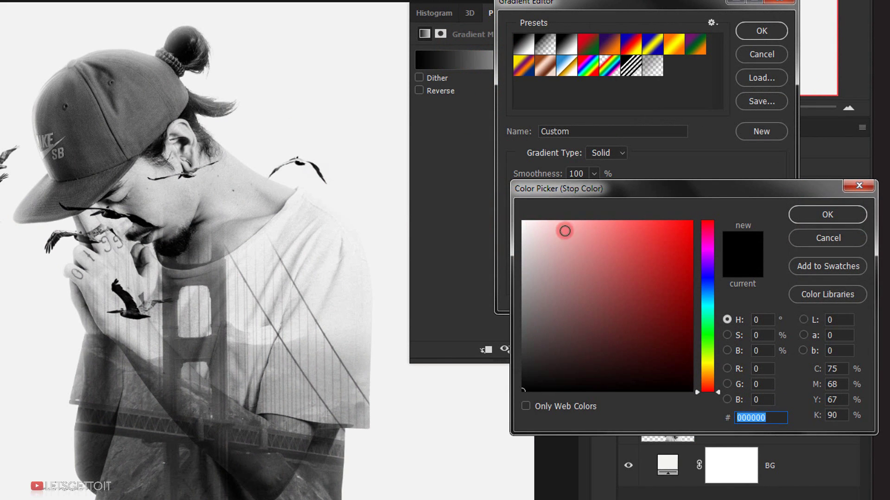
{"action": "left_click_drag", "start_coordinate": [627, 278], "coordinate": [594, 235]}
{"action": "left_click", "coordinate": [812, 214]}
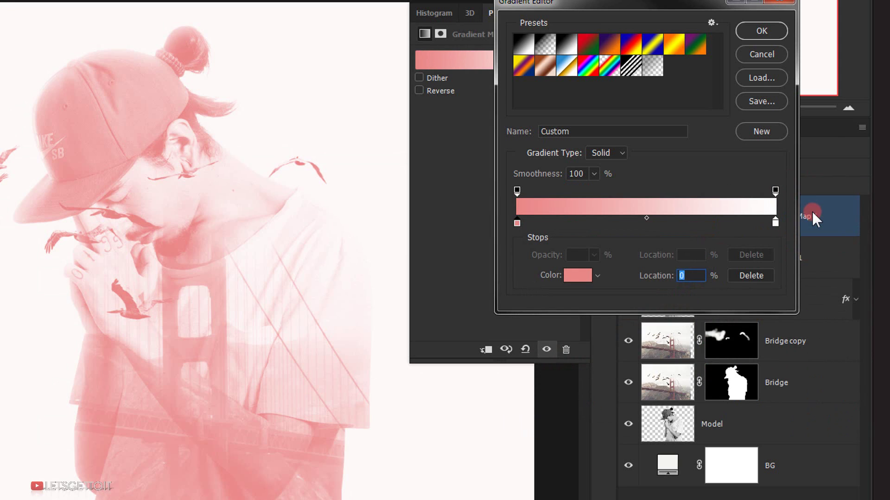
Set the gradient's light-end stop to light blue 62a8bf and apply the gradient.
{"action": "double_click", "coordinate": [774, 222]}
{"action": "left_click_drag", "start_coordinate": [715, 291], "coordinate": [716, 299]}
{"action": "left_click", "coordinate": [603, 262]}
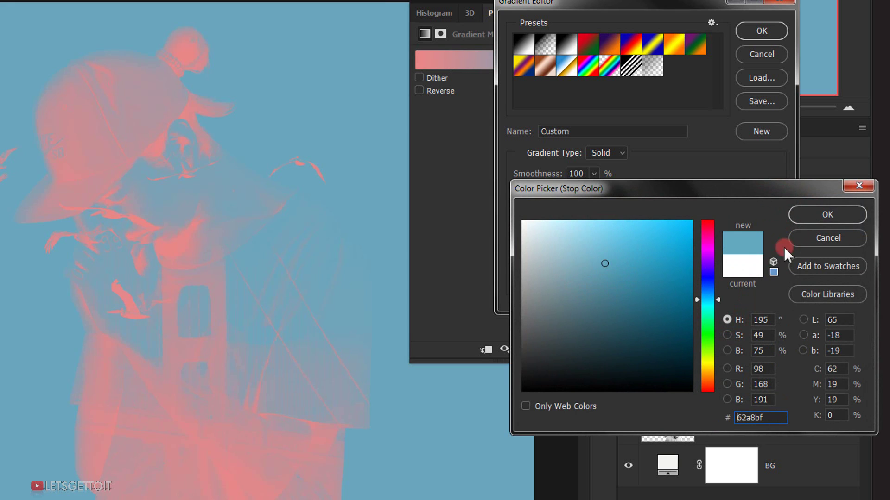
{"action": "left_click", "coordinate": [839, 215]}
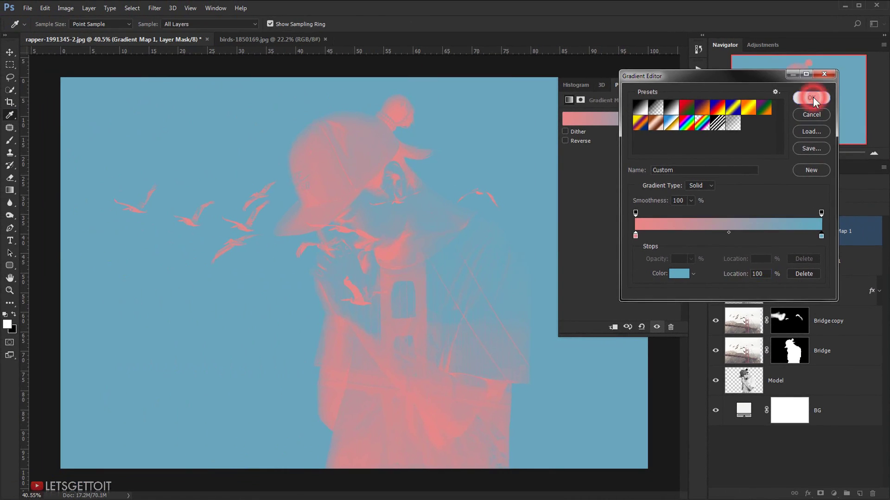
{"action": "left_click", "coordinate": [761, 30]}
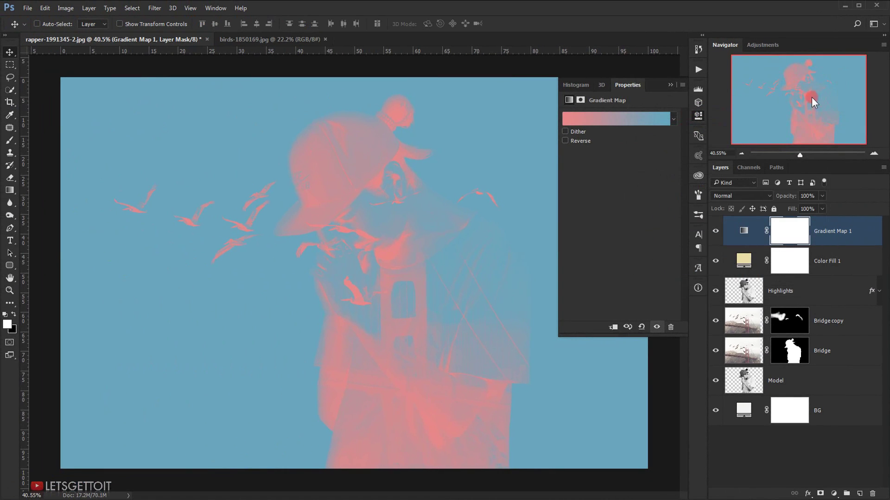
Blend the Gradient Map 1 layer with Soft Light at 50% opacity.
{"action": "left_click", "coordinate": [661, 87]}
{"action": "left_click", "coordinate": [752, 193]}
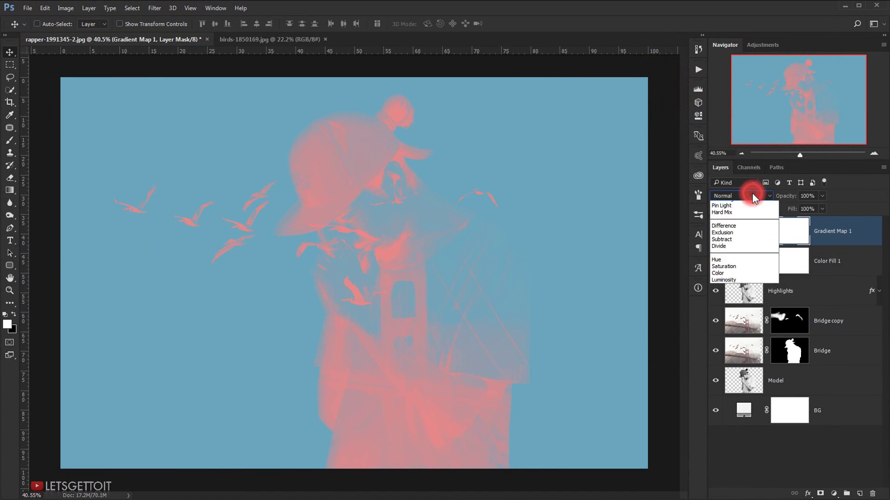
{"action": "left_click", "coordinate": [730, 313]}
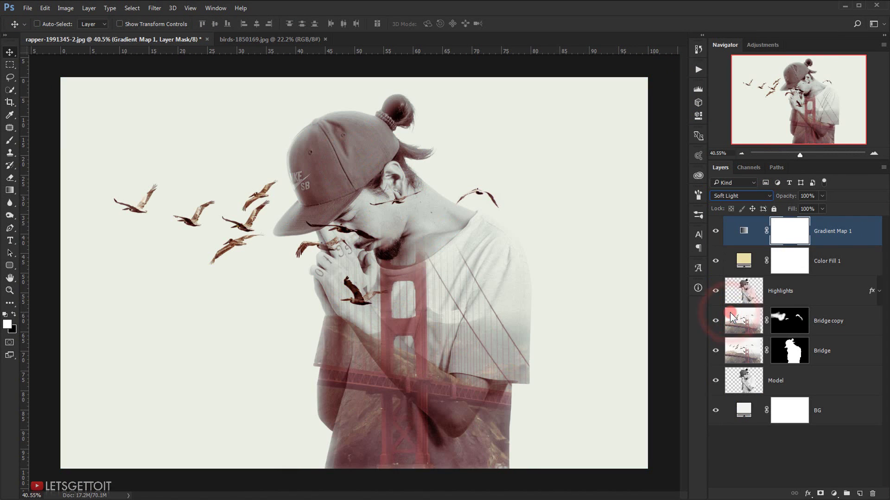
{"action": "left_click", "coordinate": [776, 195]}
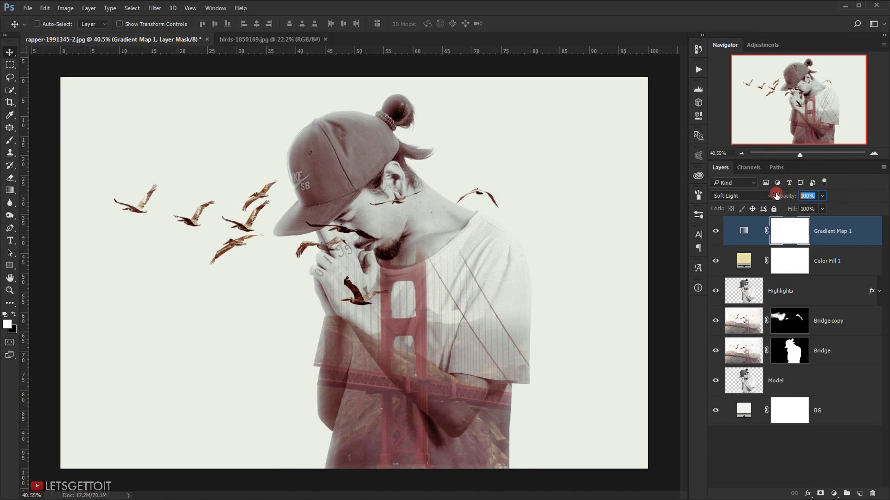
{"action": "type", "text": "50"}
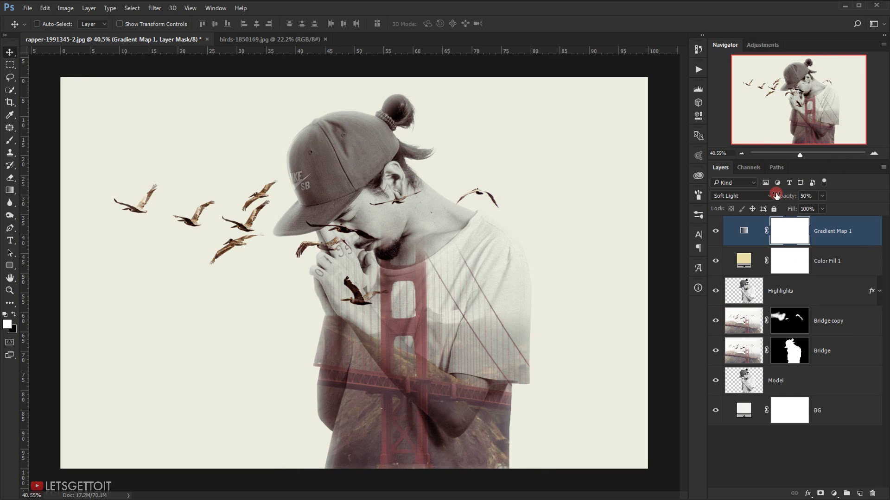
{"action": "left_click", "coordinate": [845, 241]}
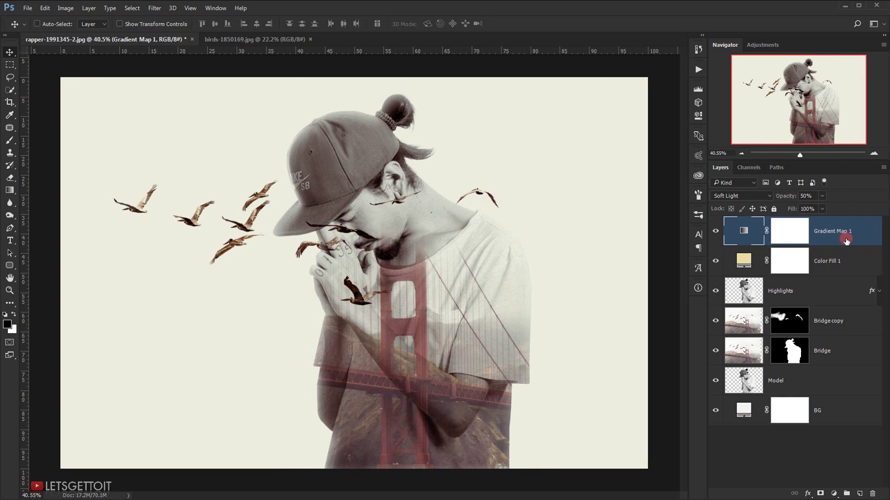
{"action": "key", "text": "ctrl+alt+shift+e"}
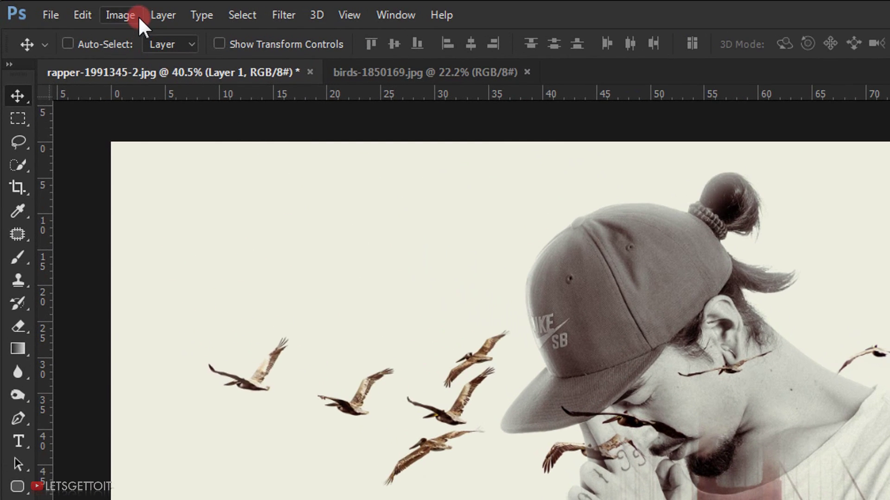
Desaturate the stamped merged layer to black and white via Image > Adjustments.
{"action": "left_click", "coordinate": [66, 8]}
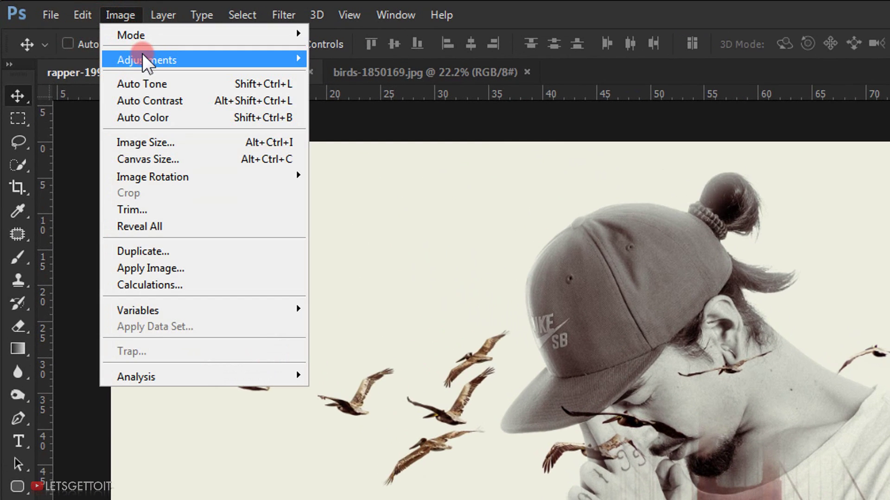
{"action": "mouse_move", "coordinate": [252, 61]}
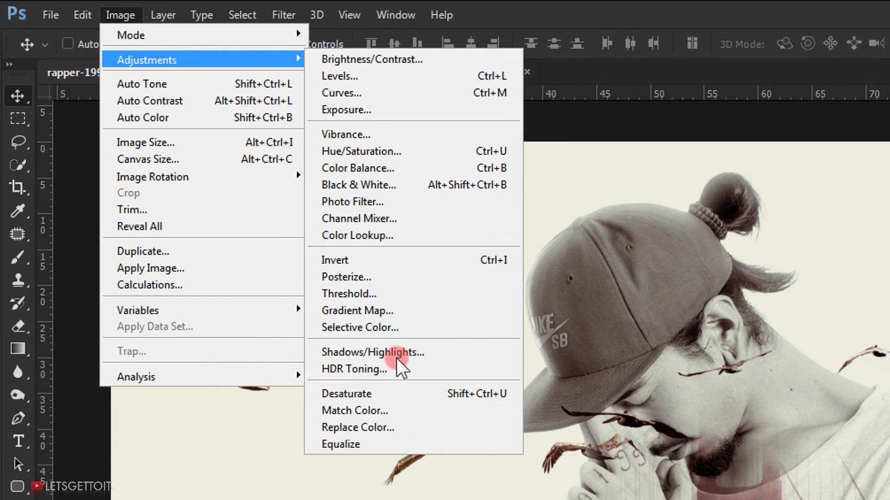
{"action": "left_click", "coordinate": [418, 400]}
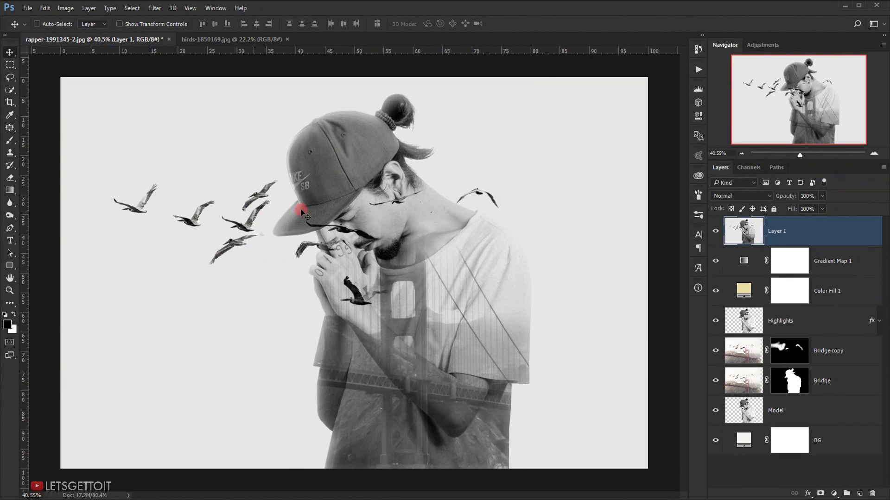
Set the merged Layer 1 to Soft Light at 50% opacity and hide the panels.
{"action": "left_click", "coordinate": [732, 196]}
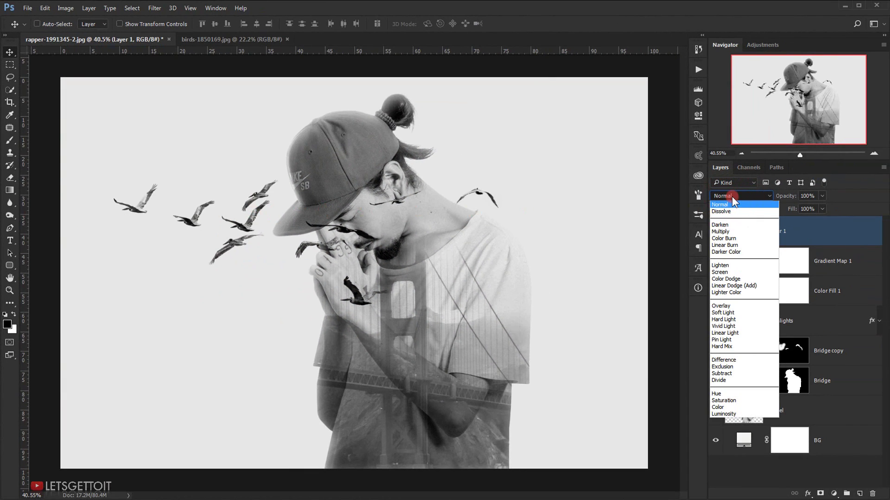
{"action": "left_click", "coordinate": [736, 313]}
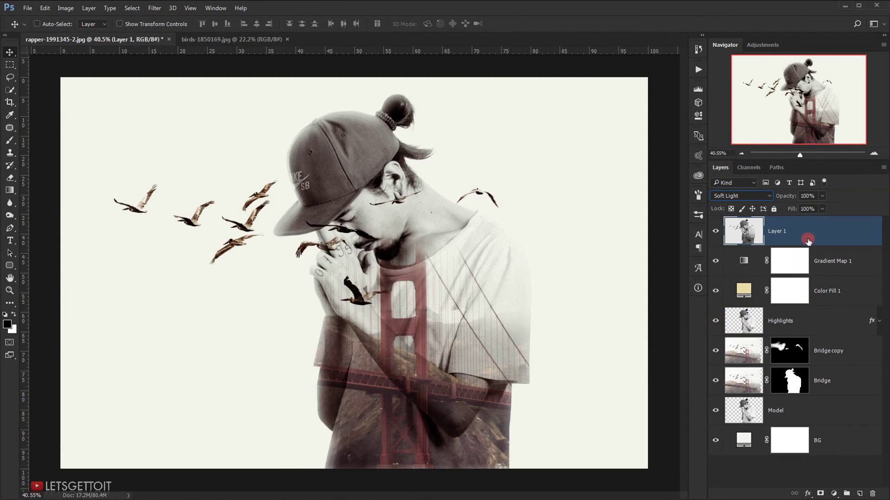
{"action": "left_click", "coordinate": [815, 196]}
{"action": "type", "text": "50"}
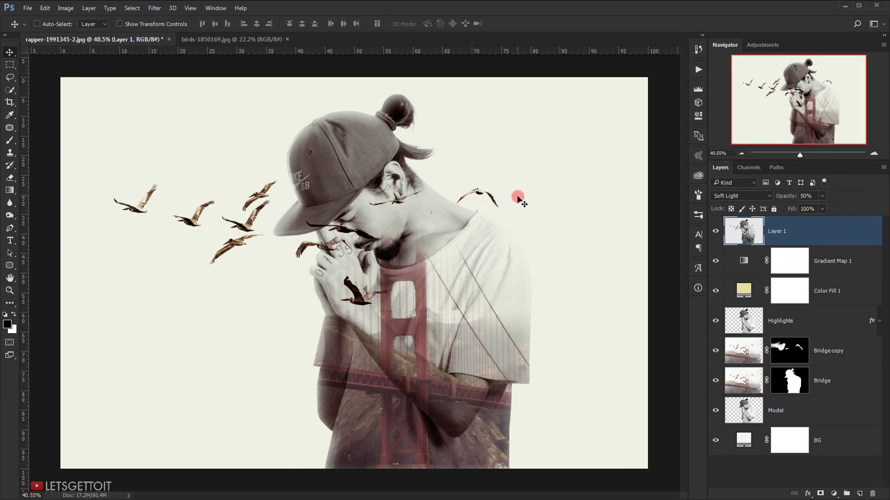
{"action": "key", "text": "Tab"}
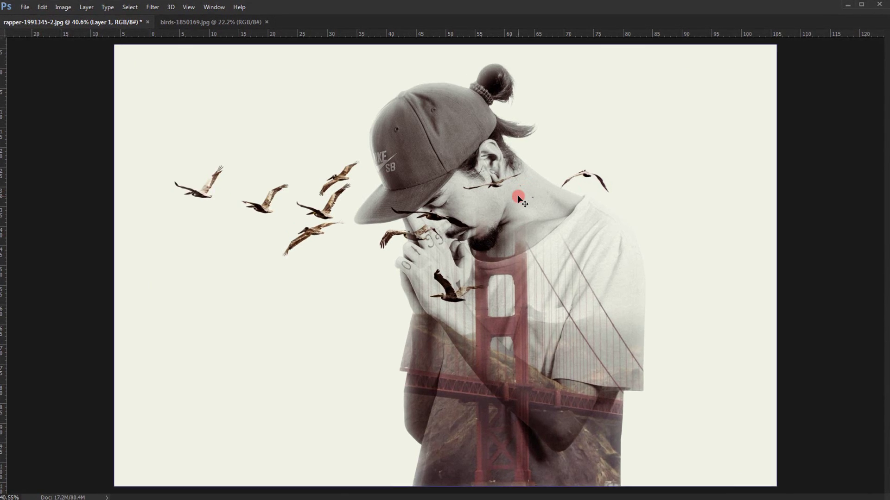